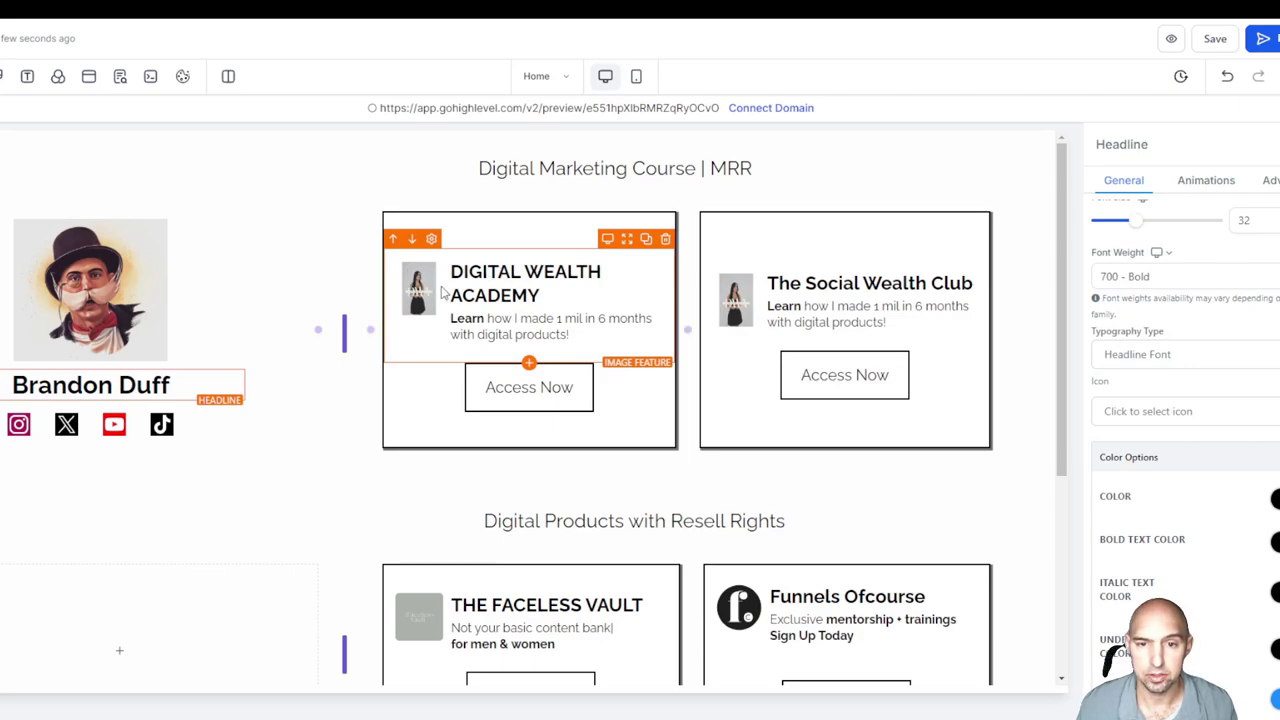
Select the social icons row, start adding a social icon, then cancel without adding one
click(441, 289)
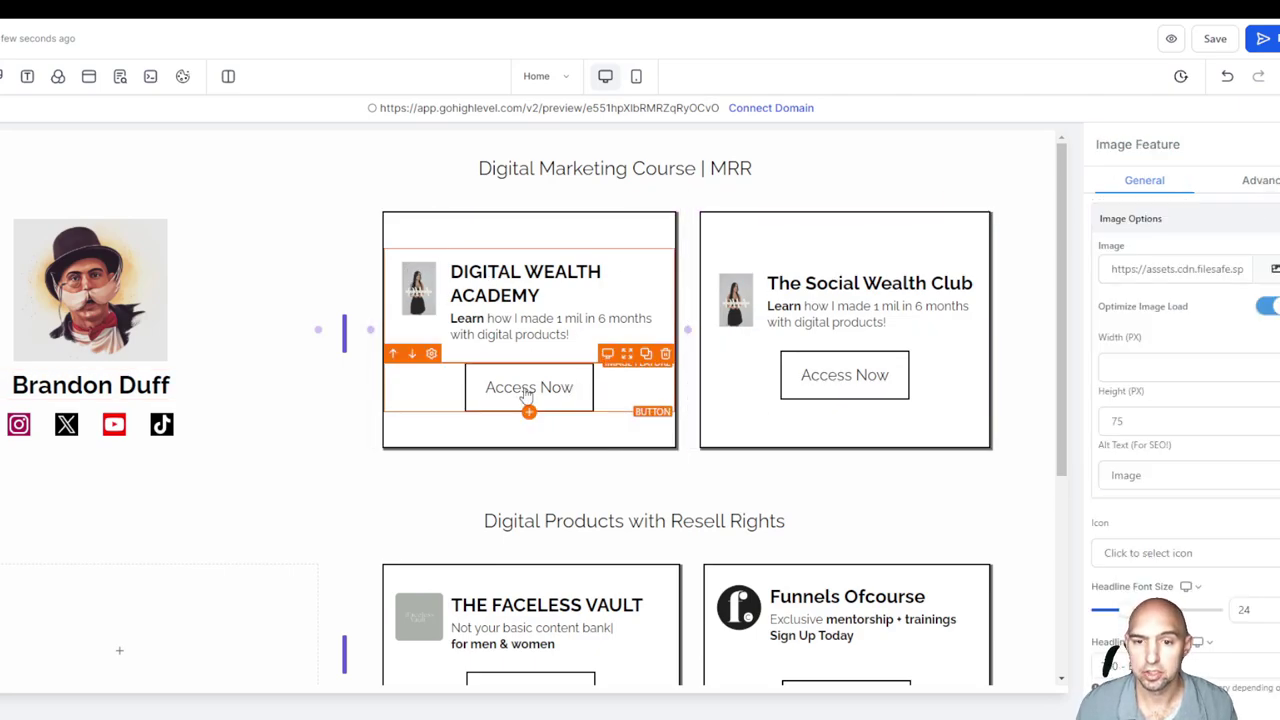
click(83, 428)
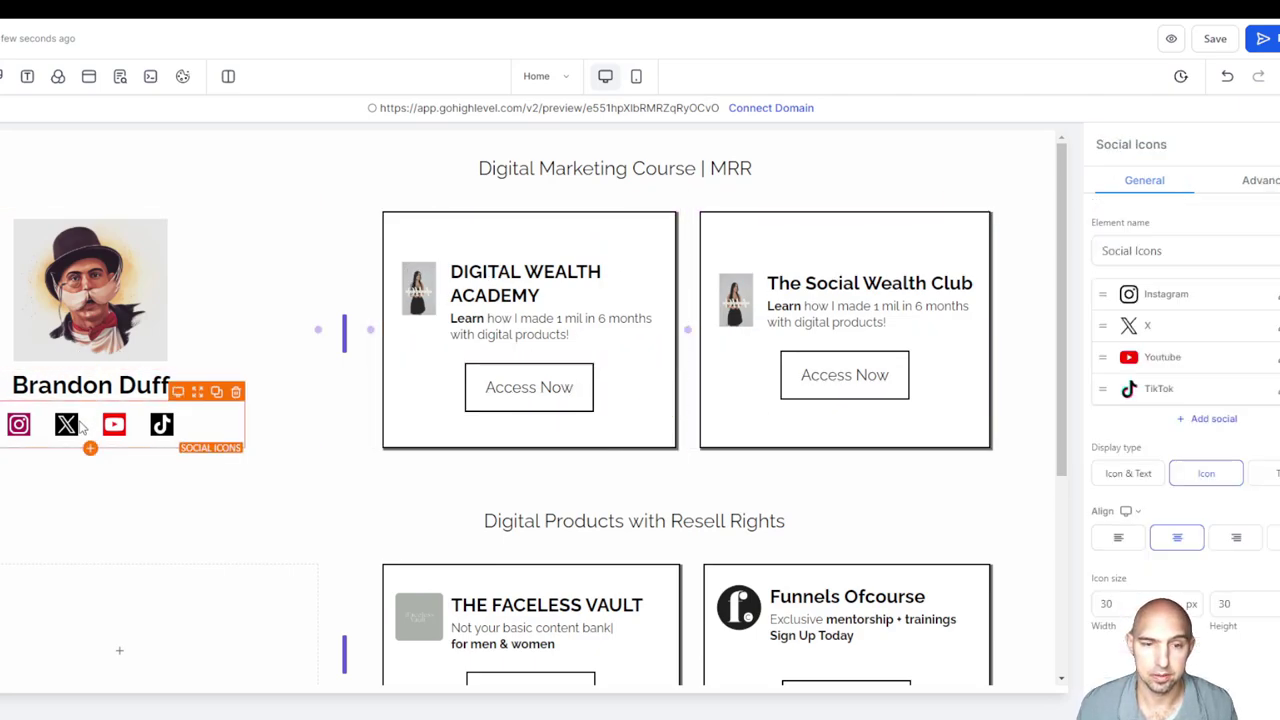
click(1213, 419)
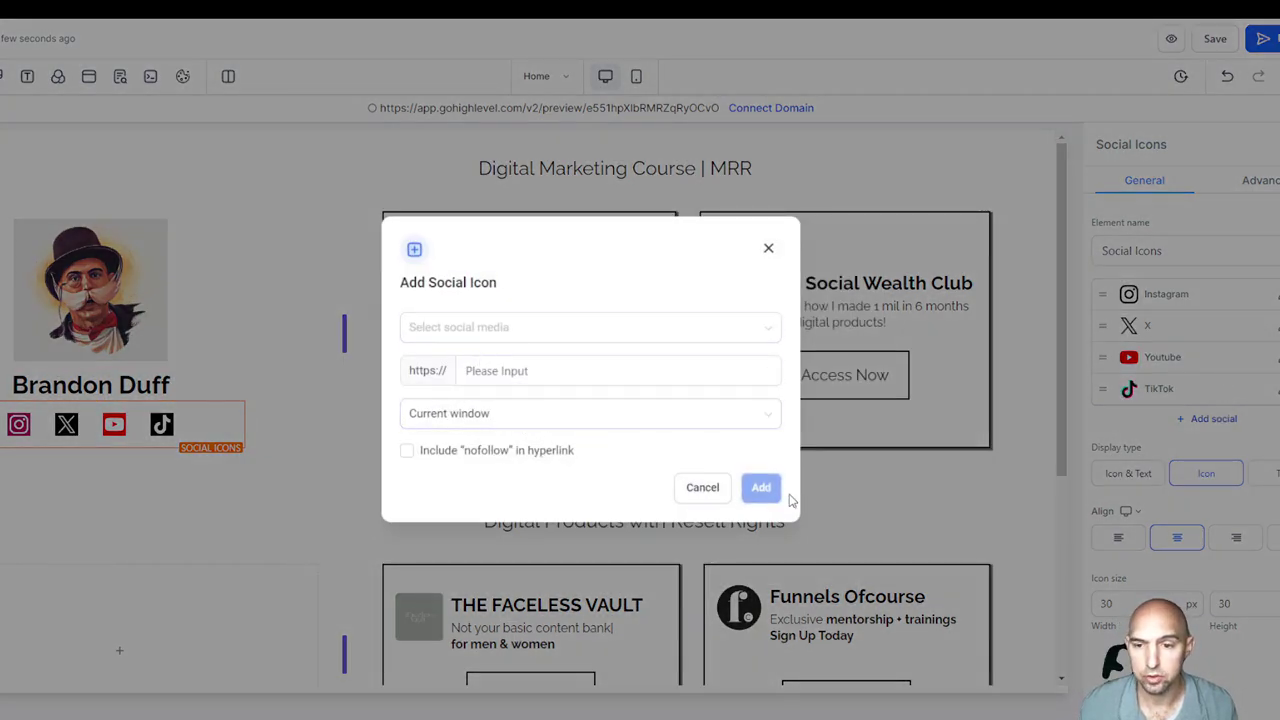
click(702, 489)
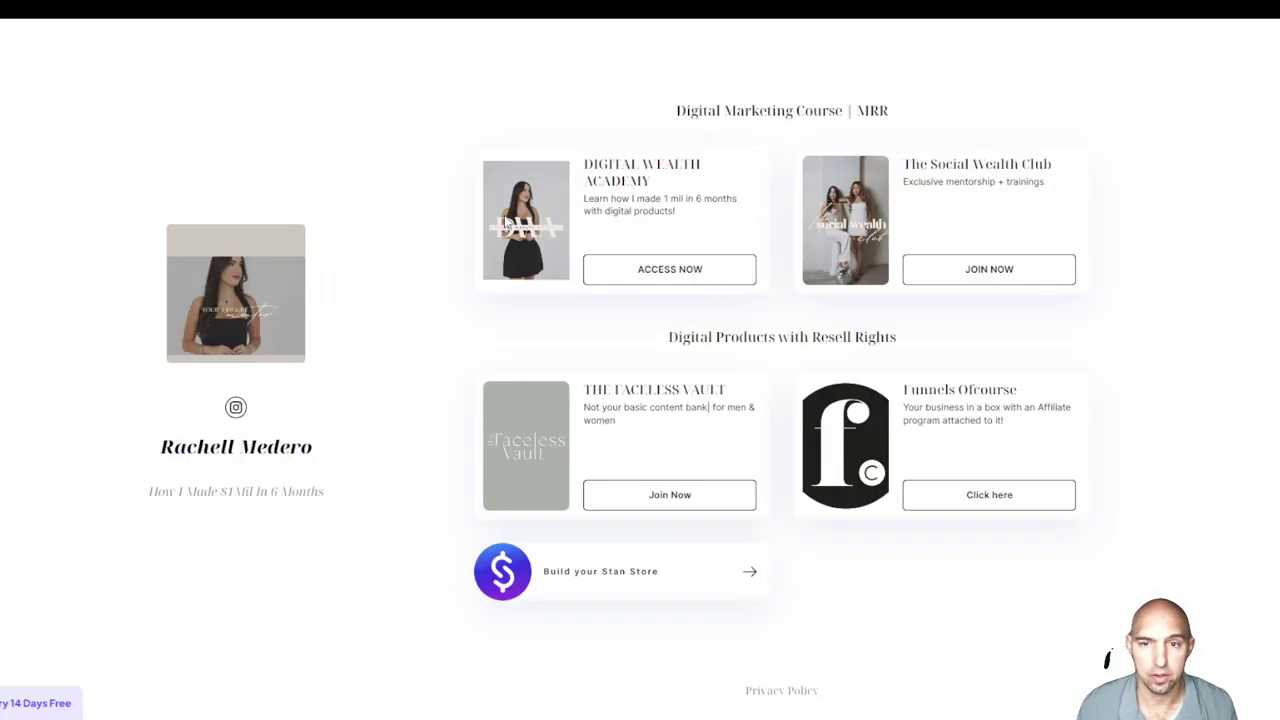
Open the Digital Wealth Academy card's sales page, scroll through it, and go back
click(506, 214)
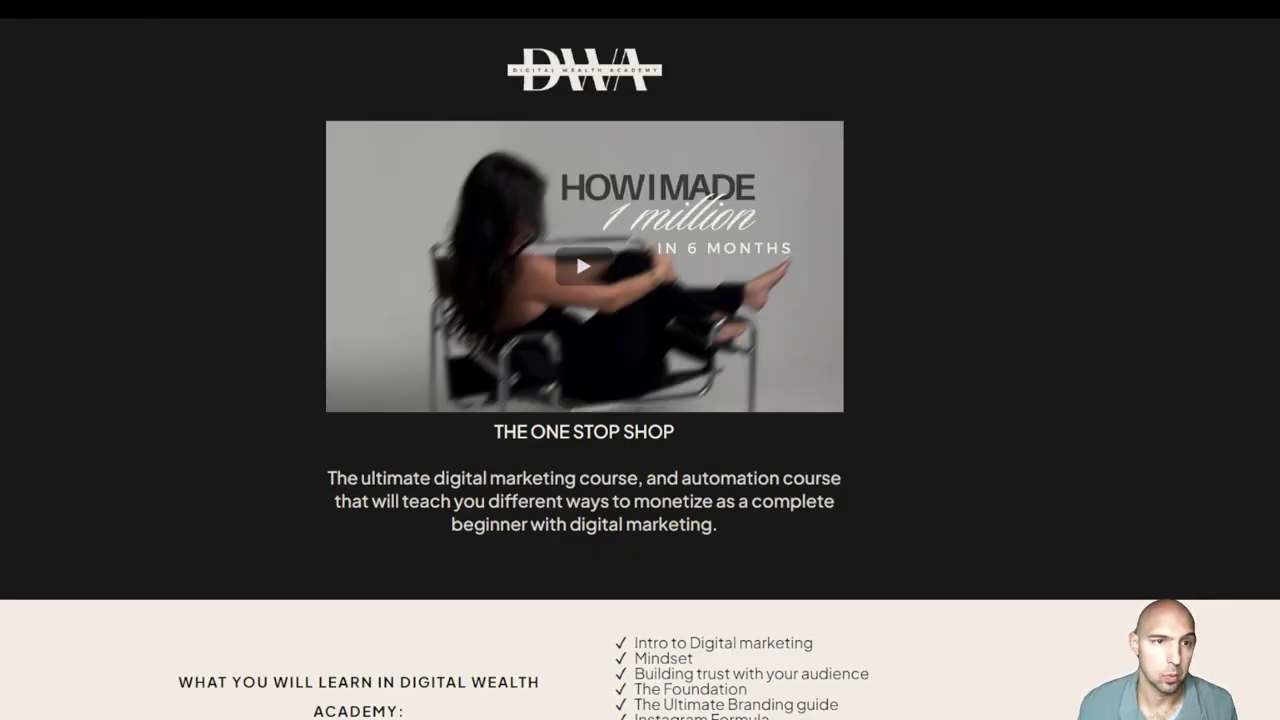
scroll(551, 262, down, 6)
scroll(551, 262, up, 5)
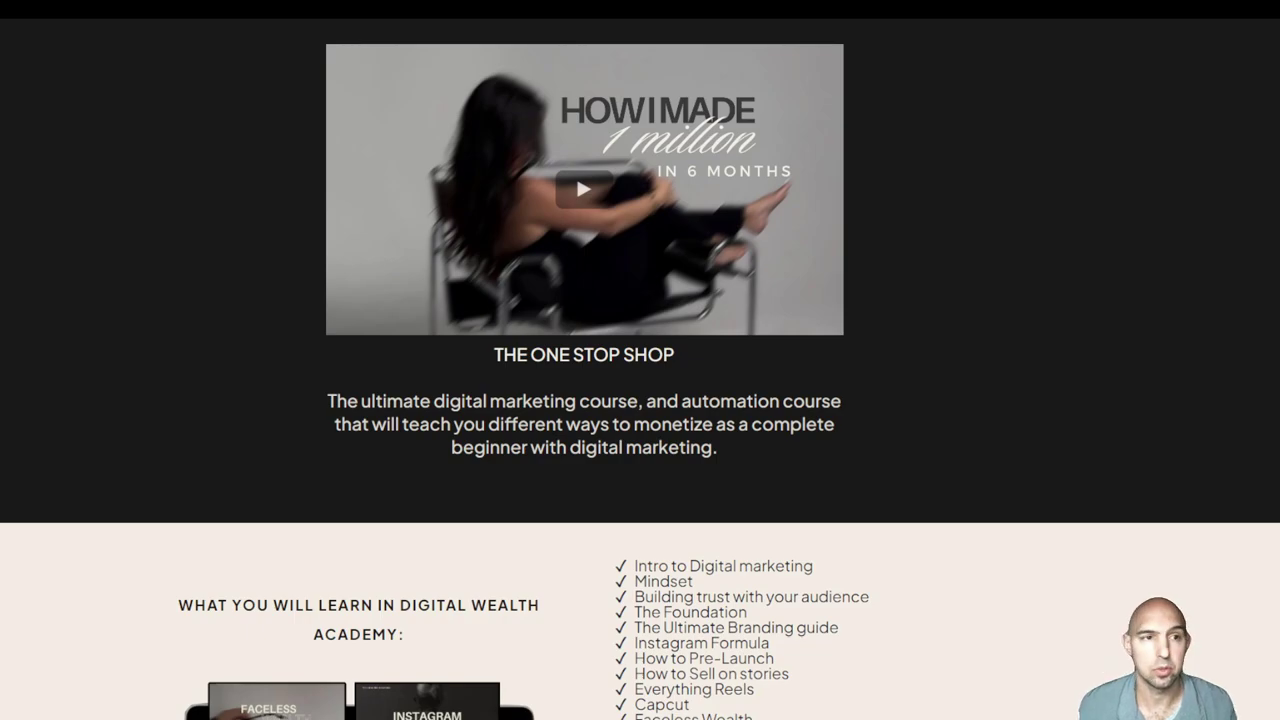
key(alt+Left)
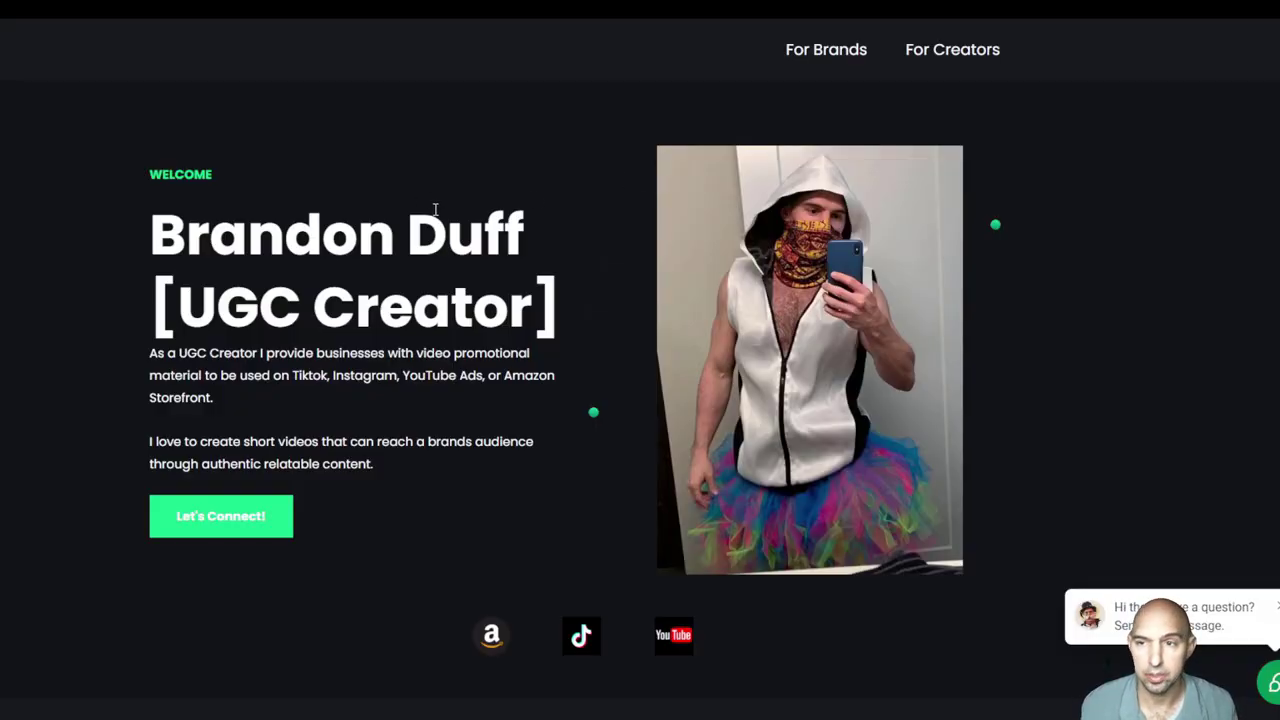
Scroll down the UGC creator website to its reviews and footer
scroll(389, 259, down, 5)
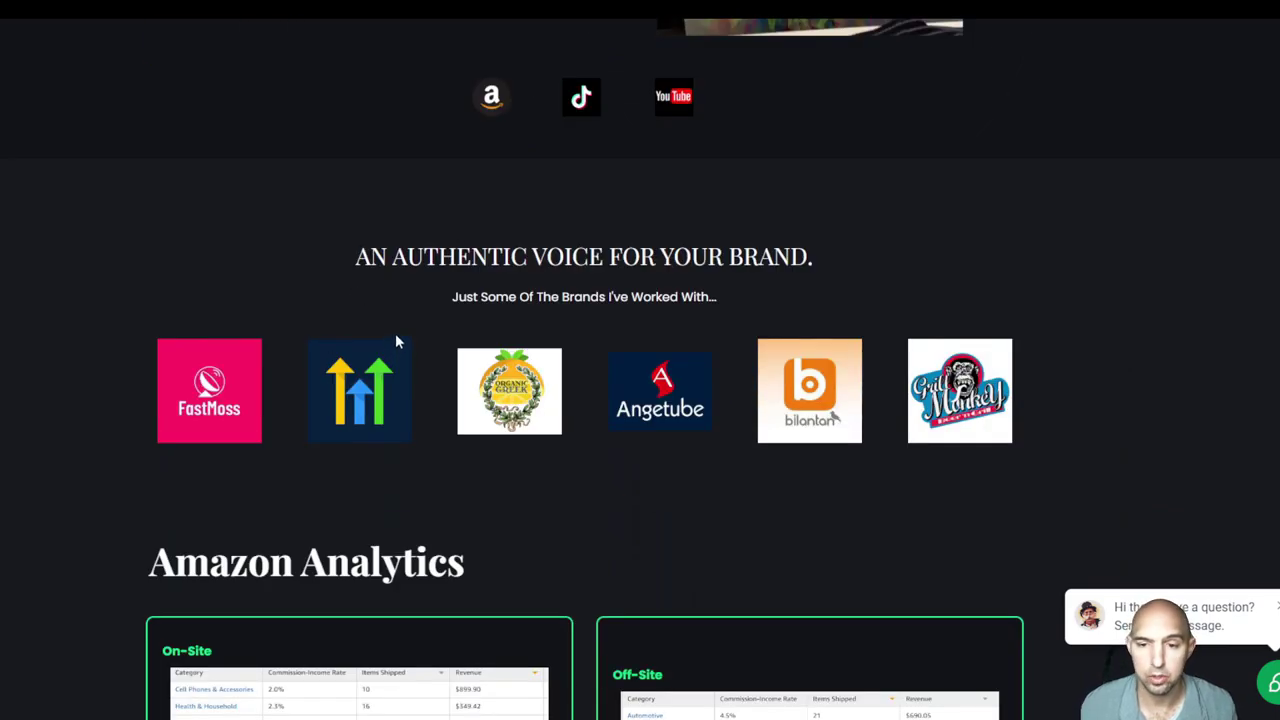
scroll(395, 337, down, 5)
scroll(449, 305, down, 10)
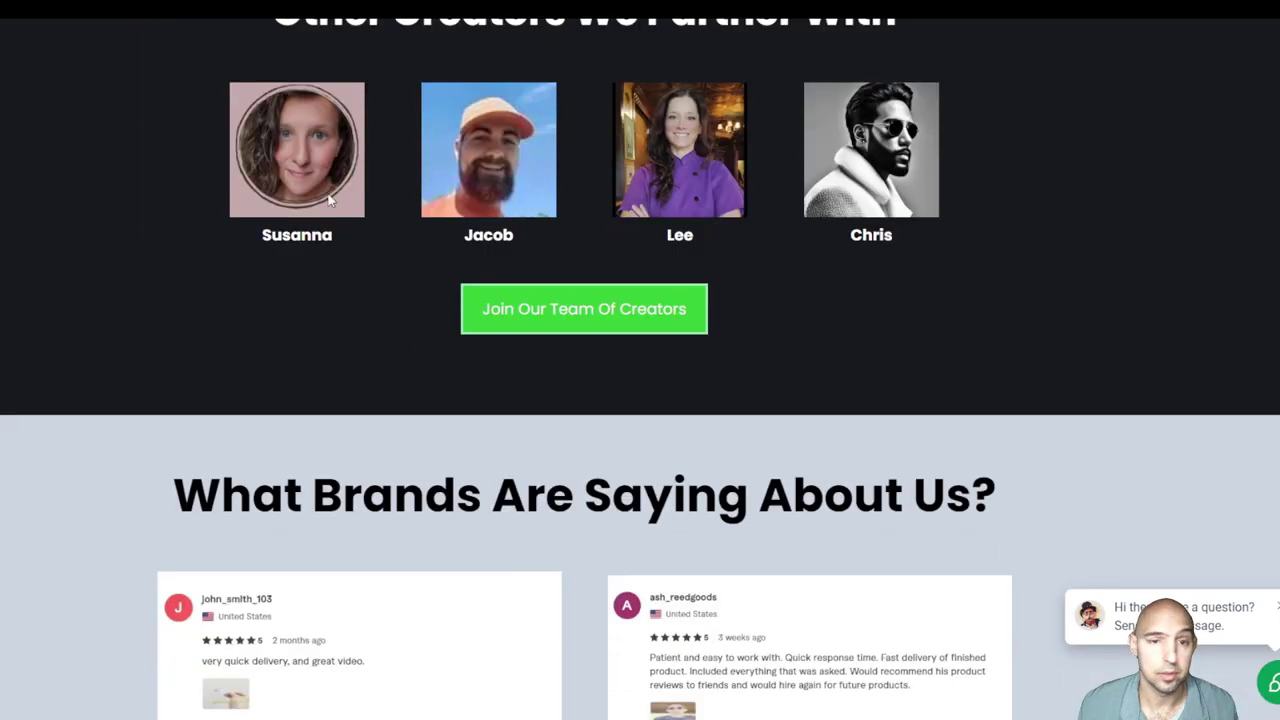
scroll(560, 292, down, 4)
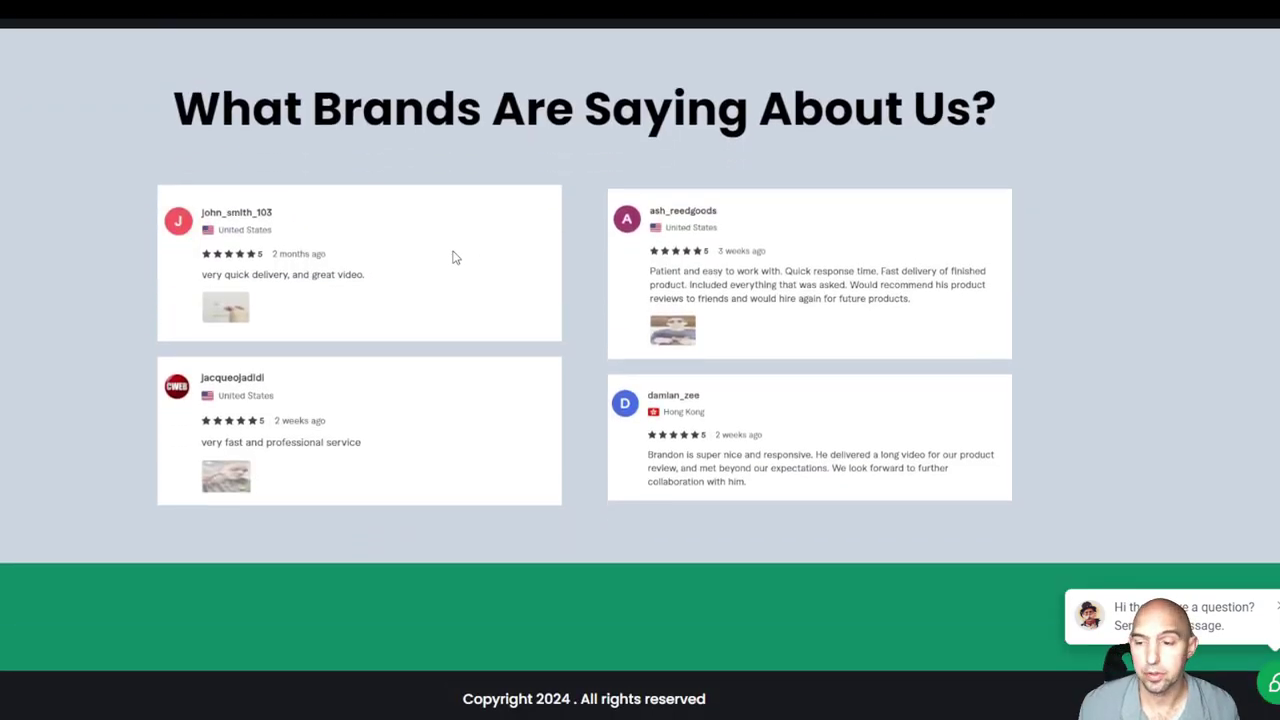
scroll(455, 258, up, 15)
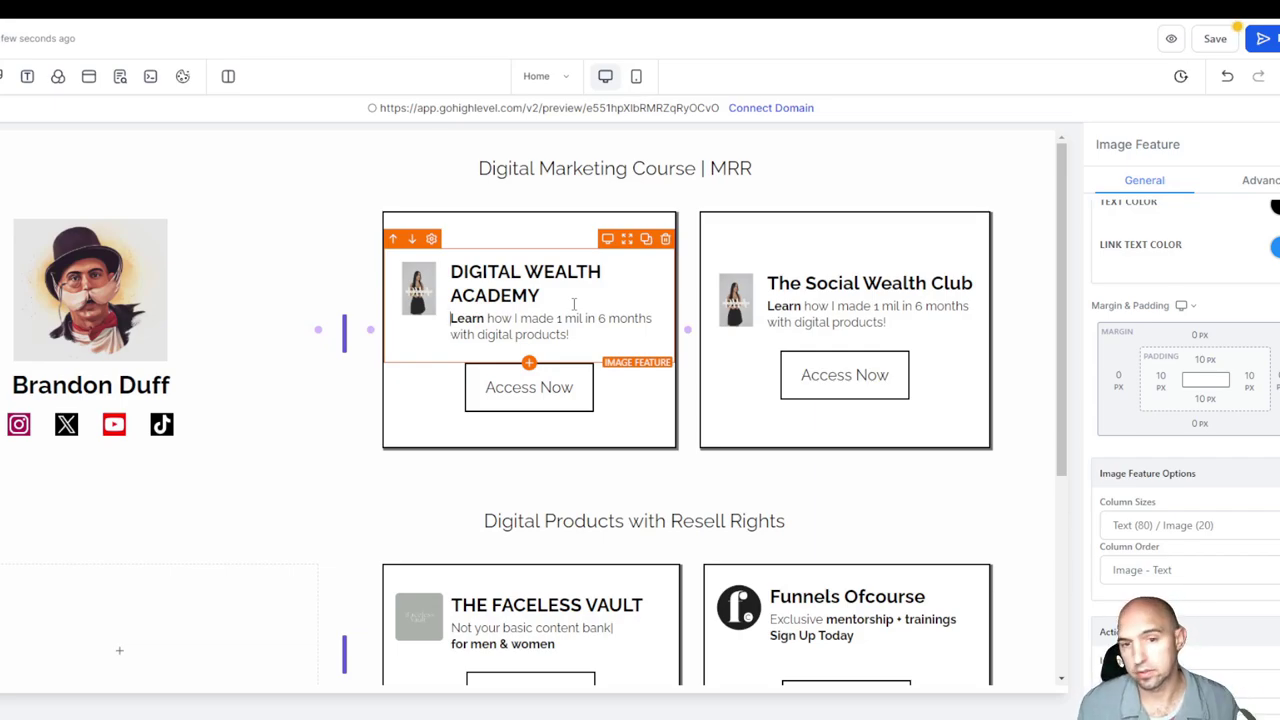
Retitle the DIGITAL WEALTH ACADEMY heading 'Work With me' and relabel its Access Now button 'Learn More'
drag(575, 303, 451, 271)
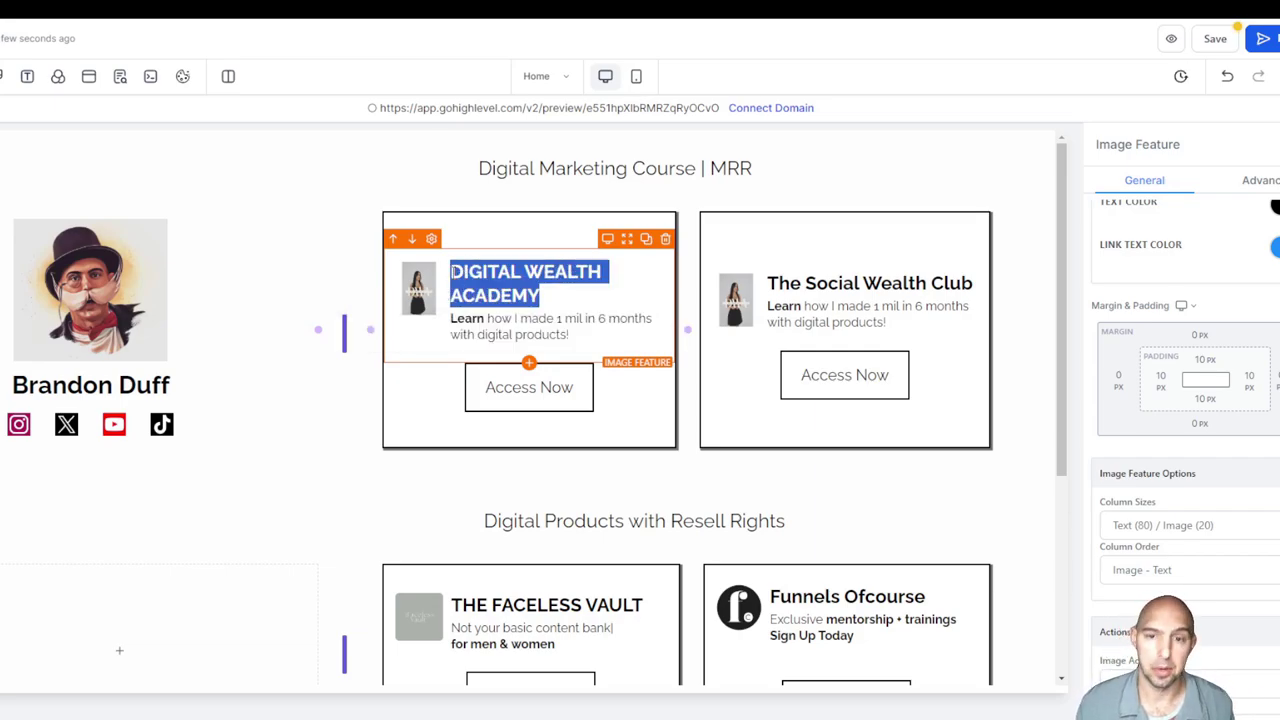
text(Work With me)
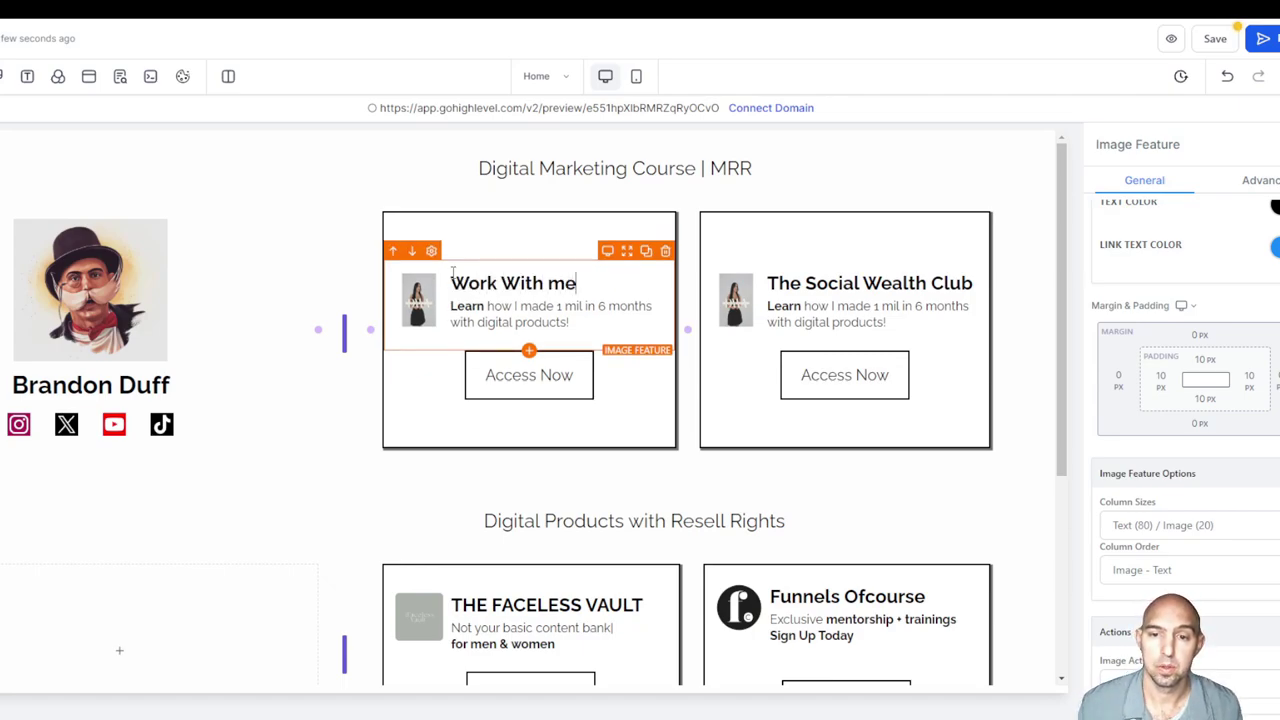
click(590, 362)
drag(1165, 482, 1070, 487)
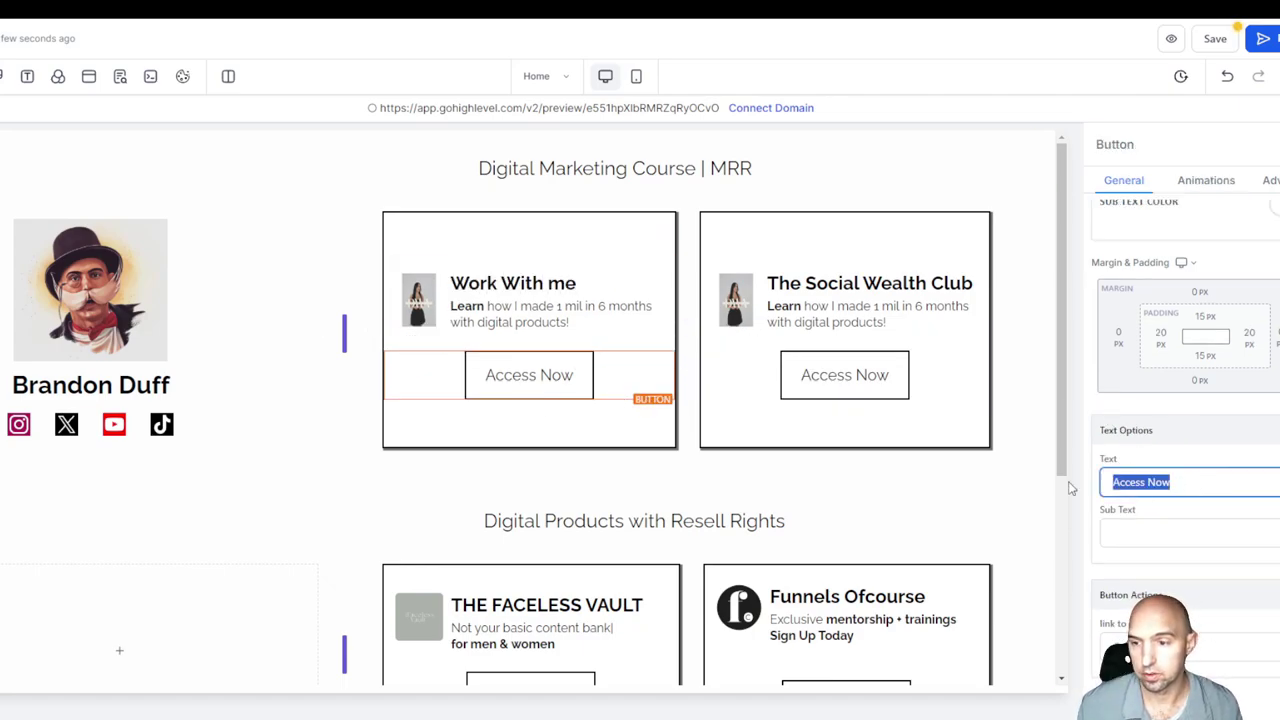
text(Learn M<)
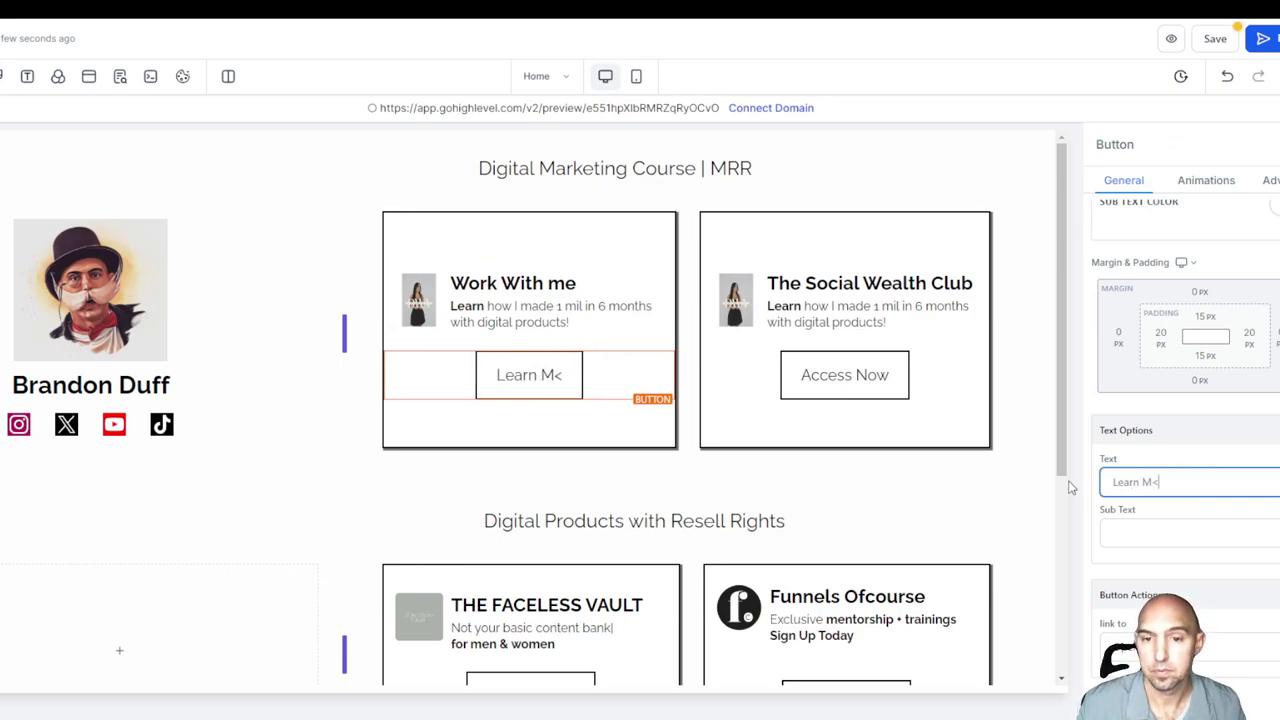
key(BackSpace)
text(ore)
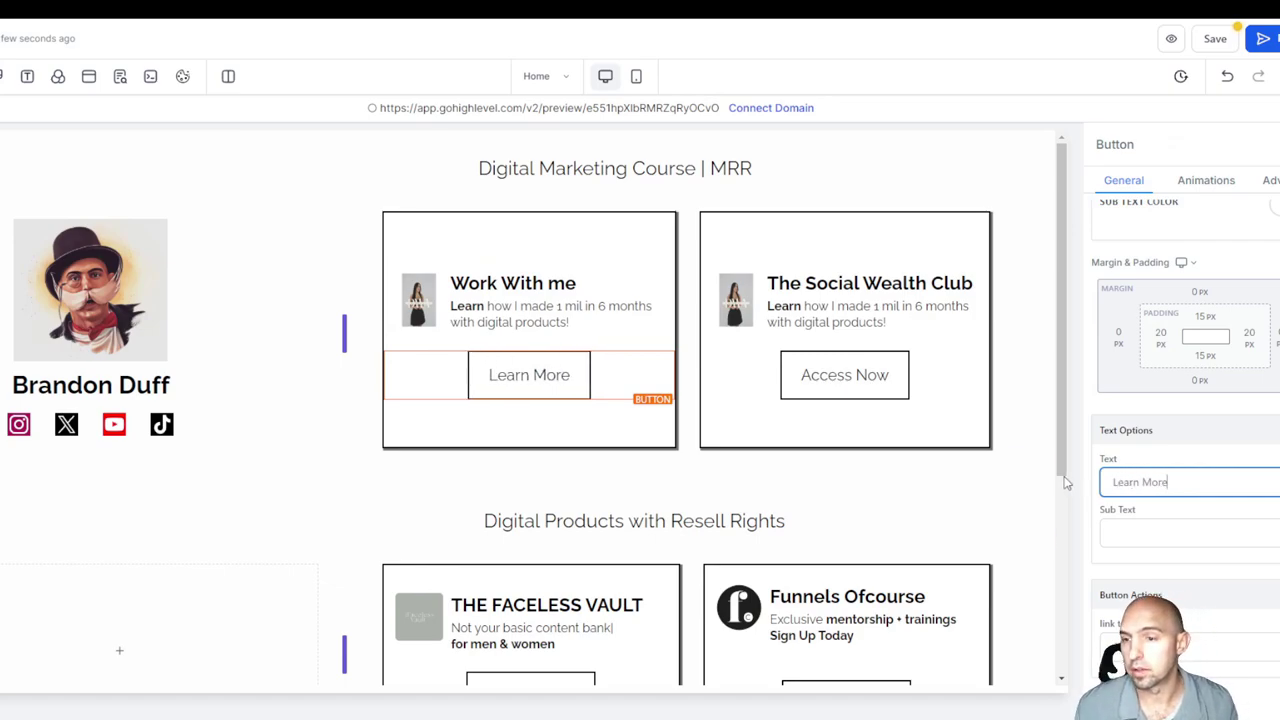
scroll(600, 350, down, 3)
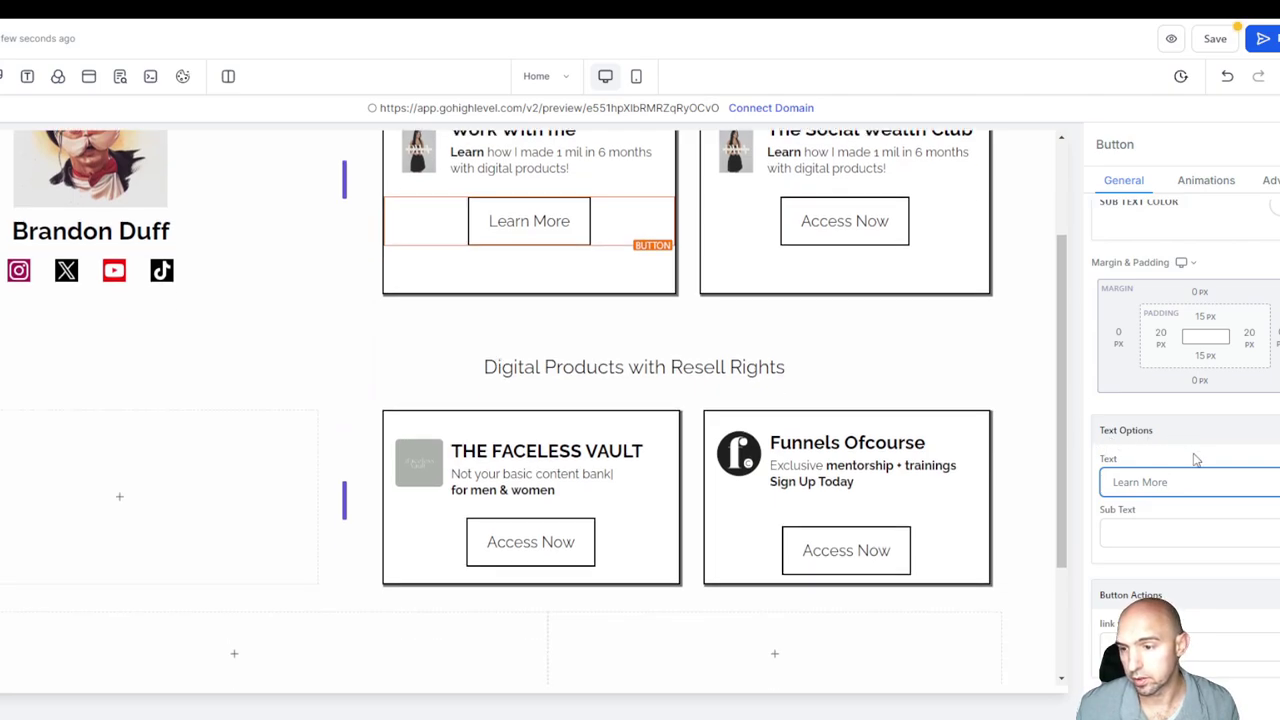
scroll(1195, 459, up, 6)
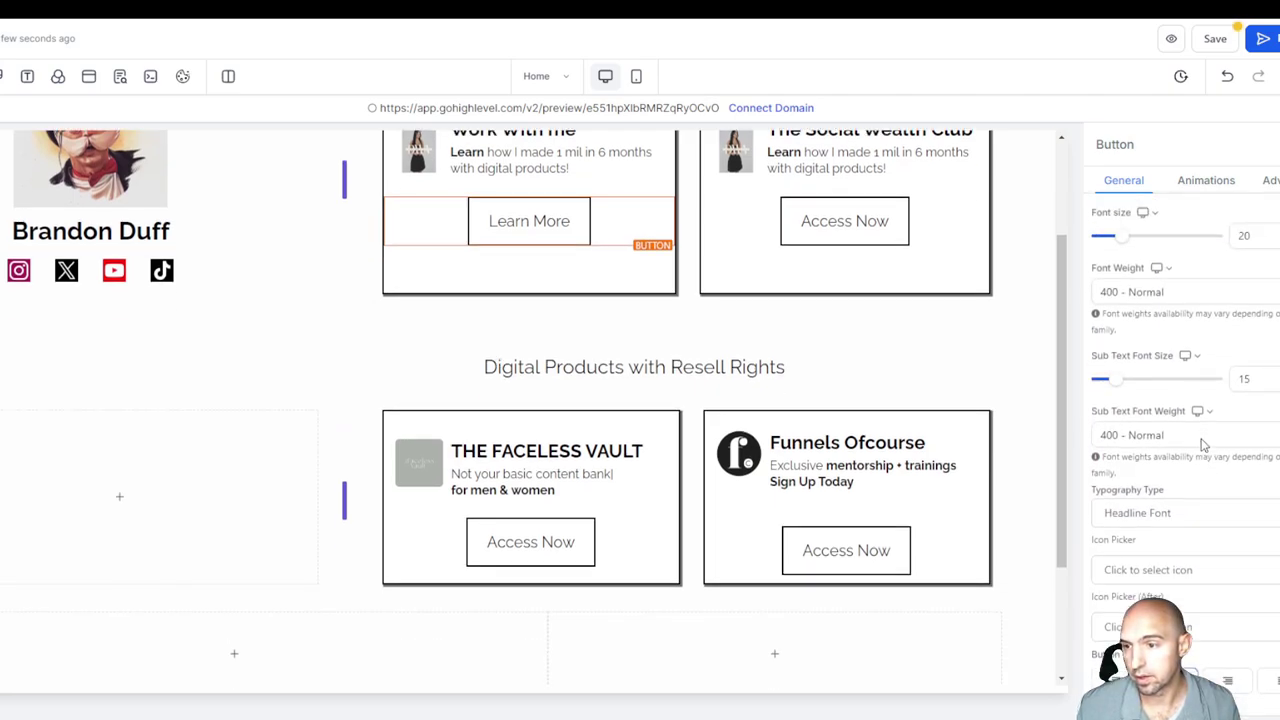
scroll(1203, 443, up, 3)
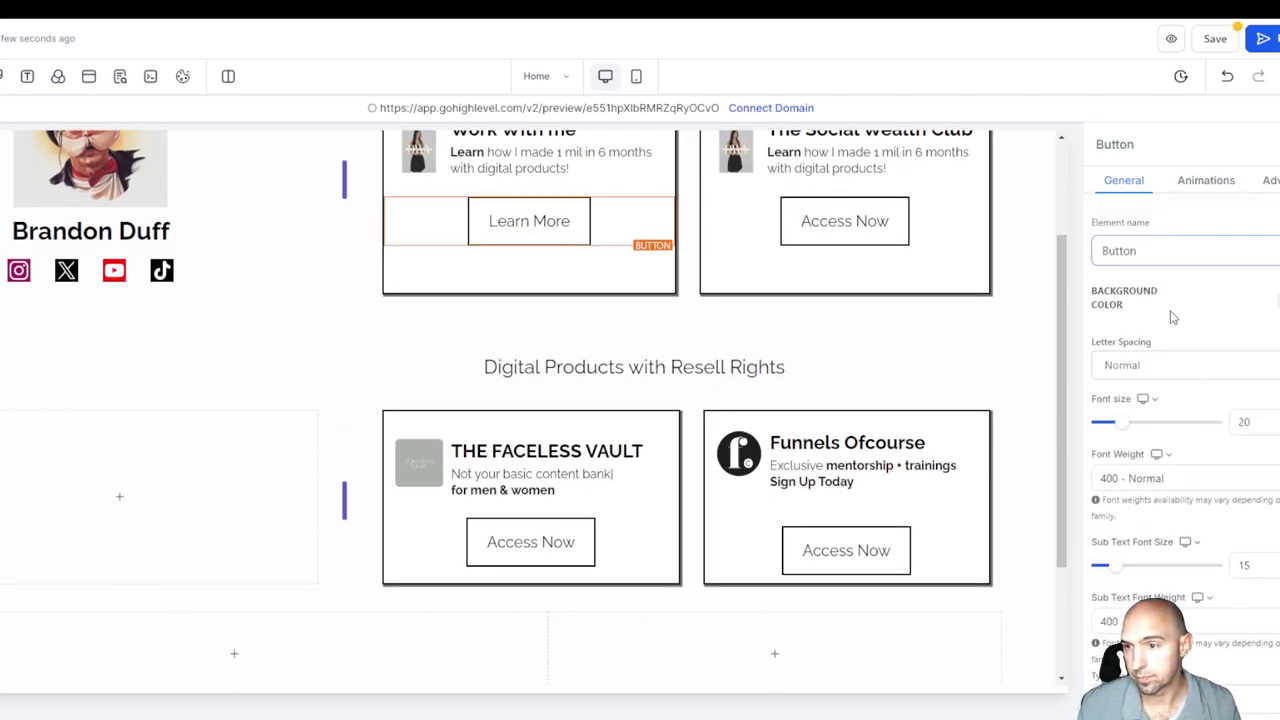
scroll(1196, 380, down, 8)
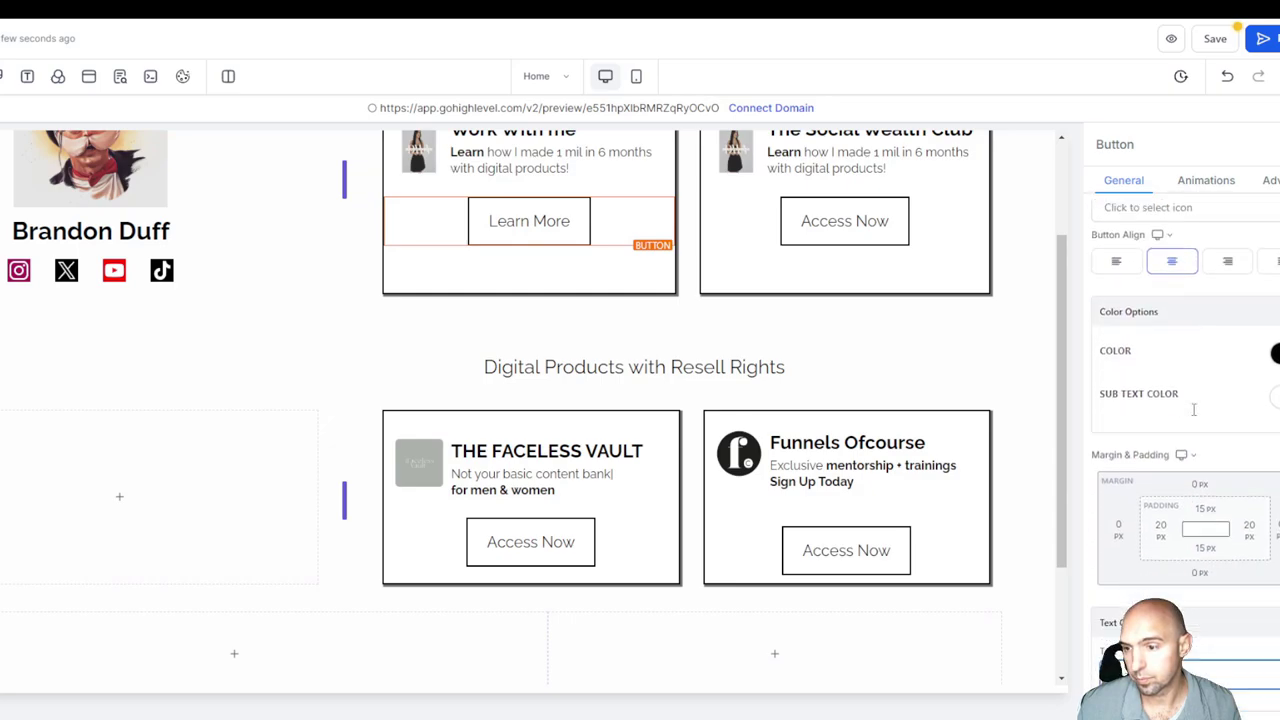
scroll(1193, 409, down, 3)
scroll(1193, 409, up, 8)
scroll(509, 231, up, 3)
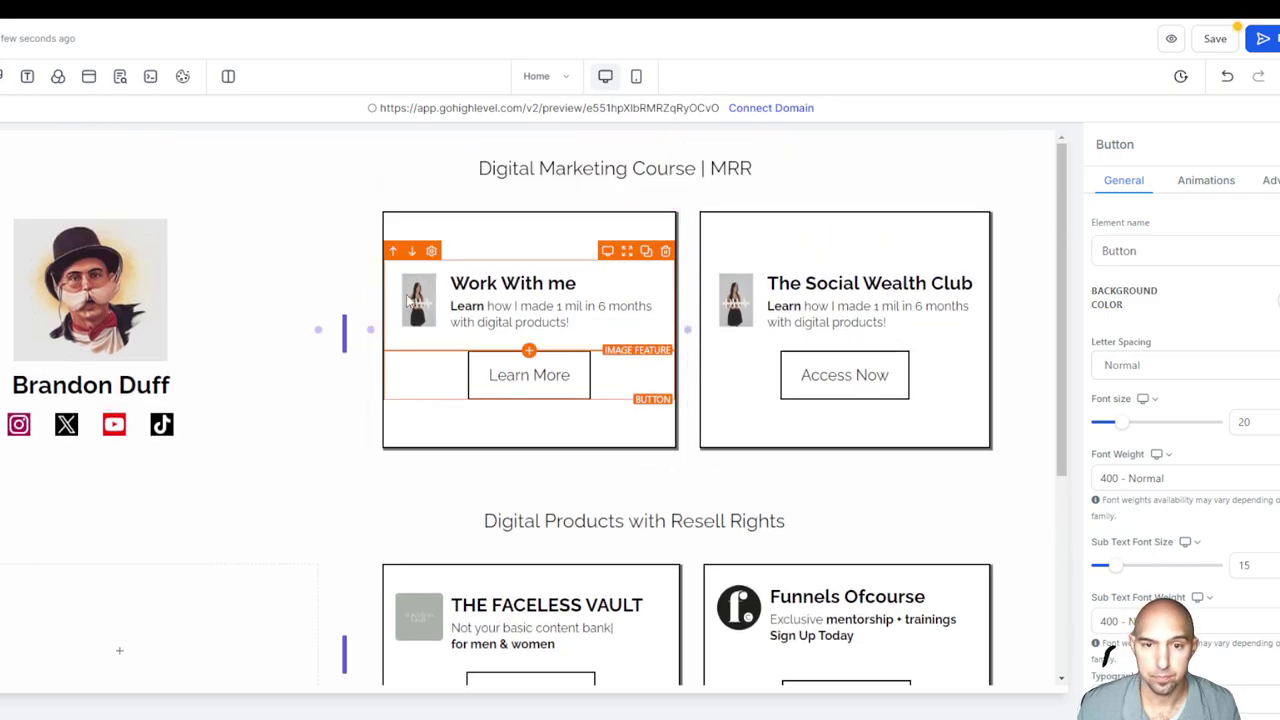
Select the Work With me card's image and browse Media Storage for a replacement picture
click(461, 283)
scroll(1250, 440, down, 2)
click(1275, 490)
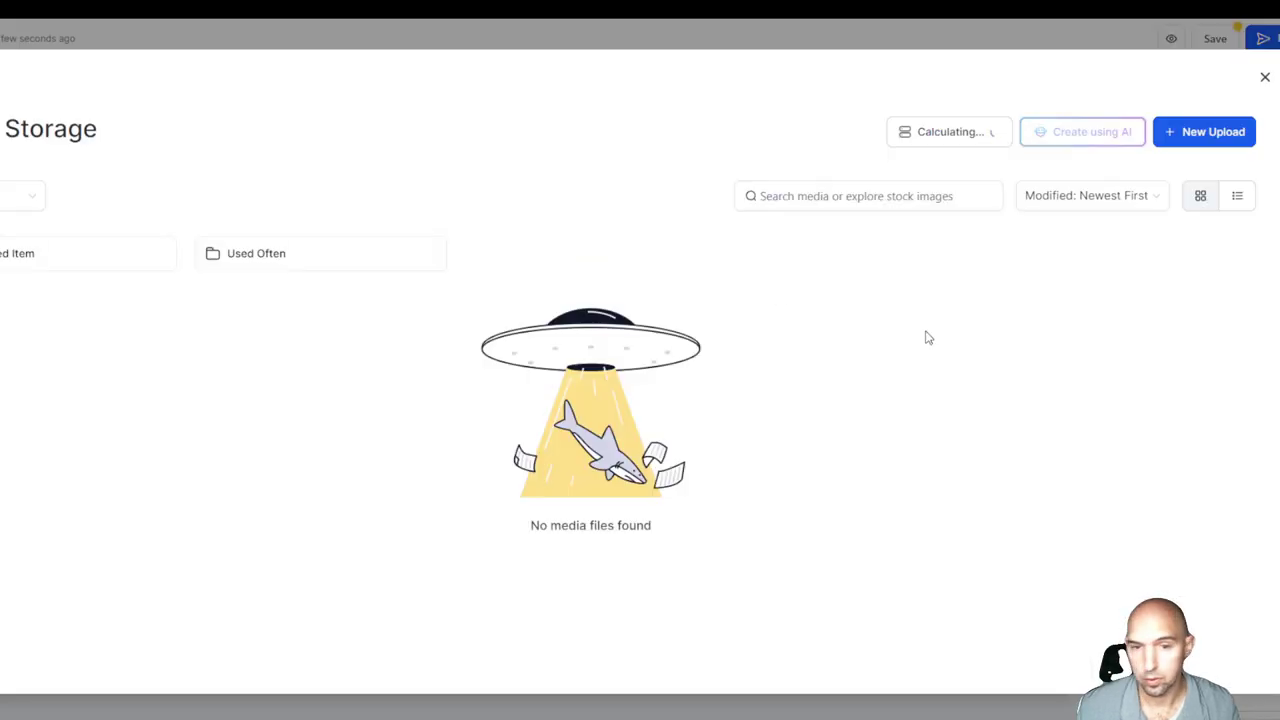
scroll(770, 364, down, 5)
scroll(770, 364, down, 10)
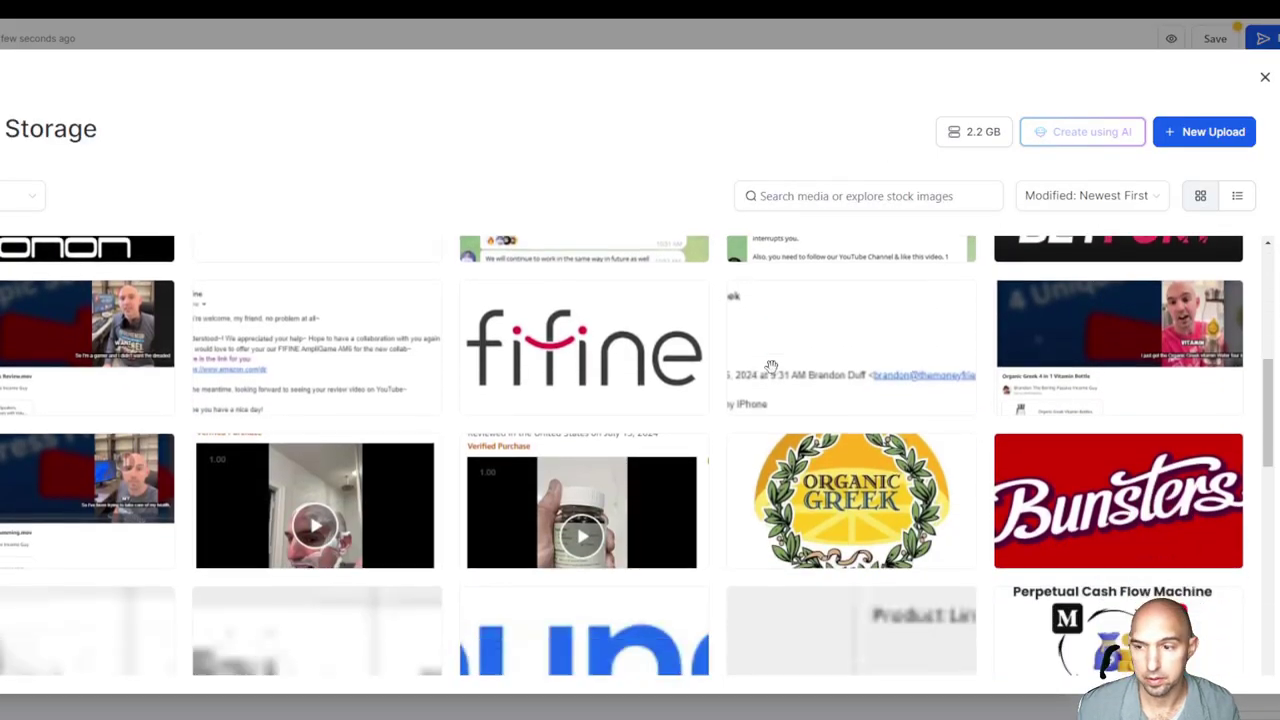
scroll(770, 364, down, 10)
scroll(770, 350, down, 5)
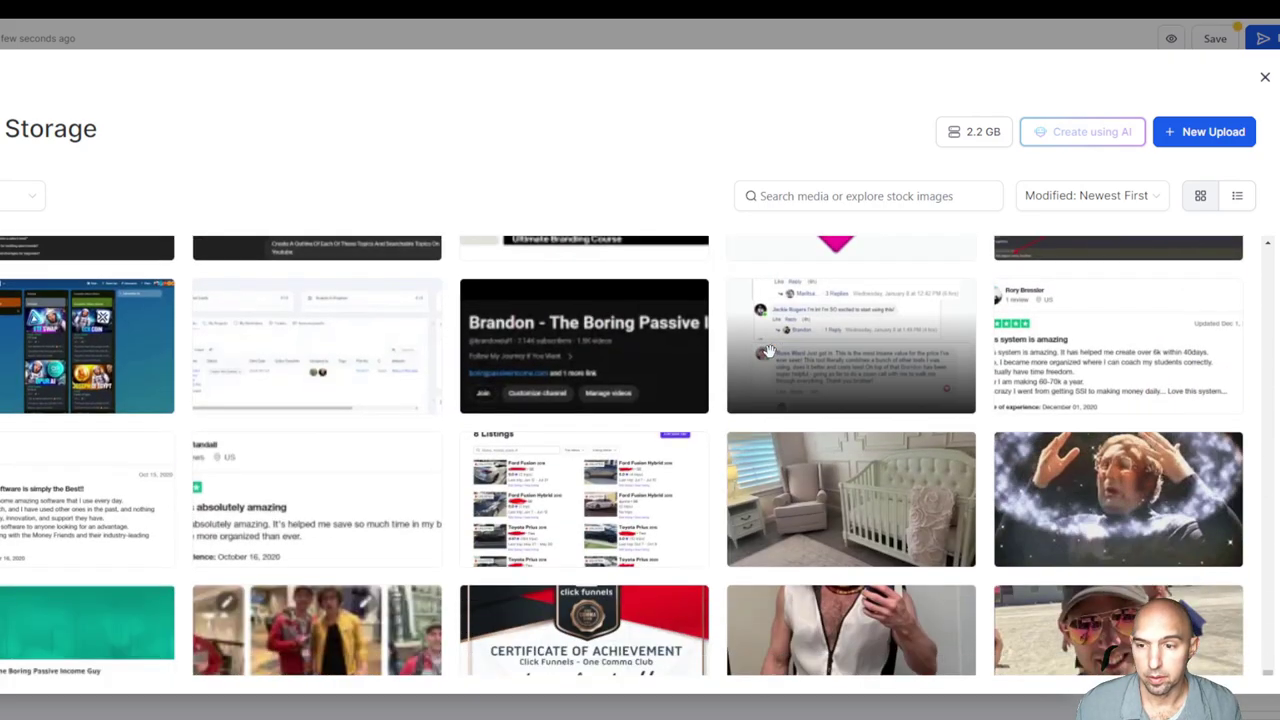
Apply the chosen picture, link the Learn More button to the creator's website, and save
click(541, 305)
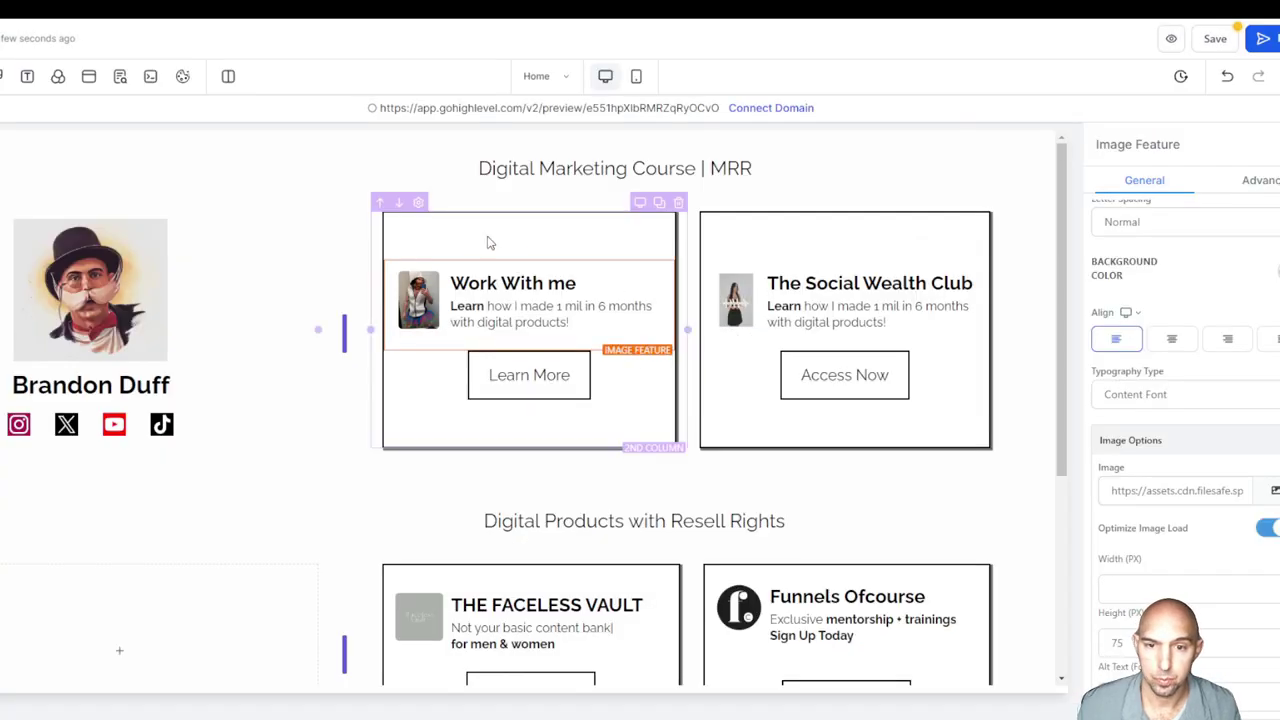
click(556, 360)
scroll(1185, 488, down, 5)
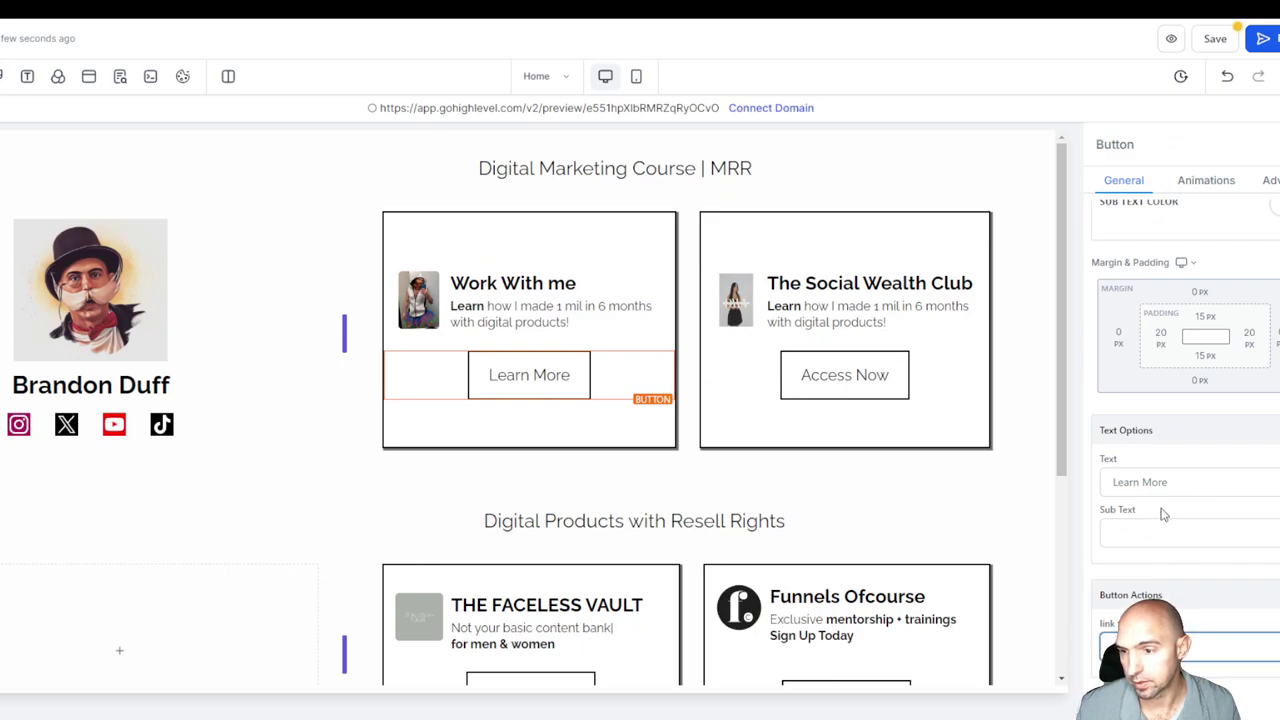
scroll(1160, 470, down, 1)
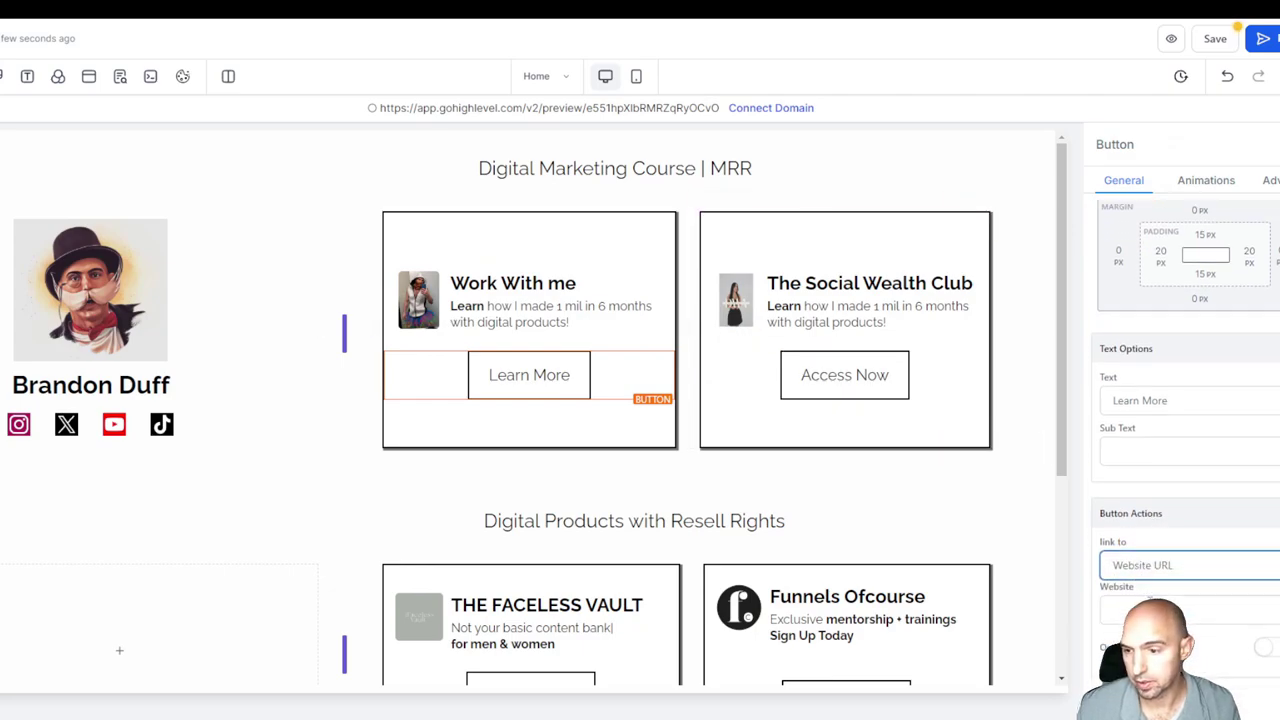
click(1216, 42)
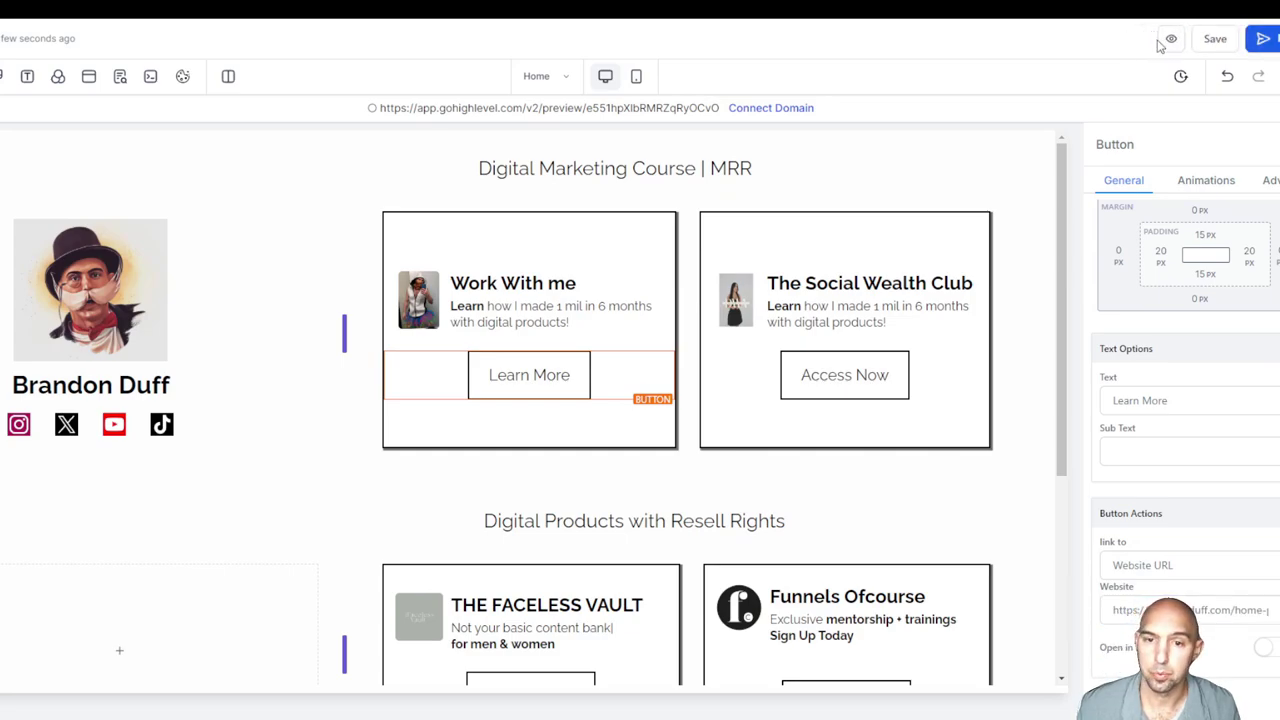
click(1166, 43)
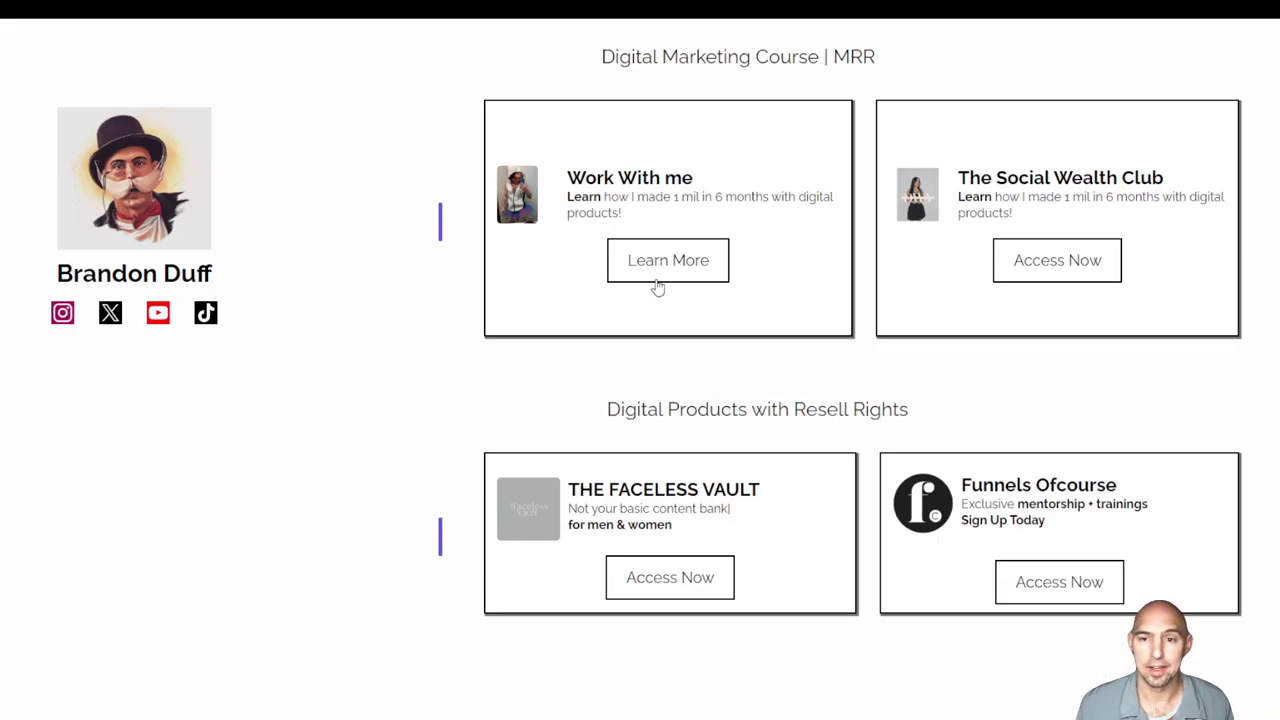
click(659, 277)
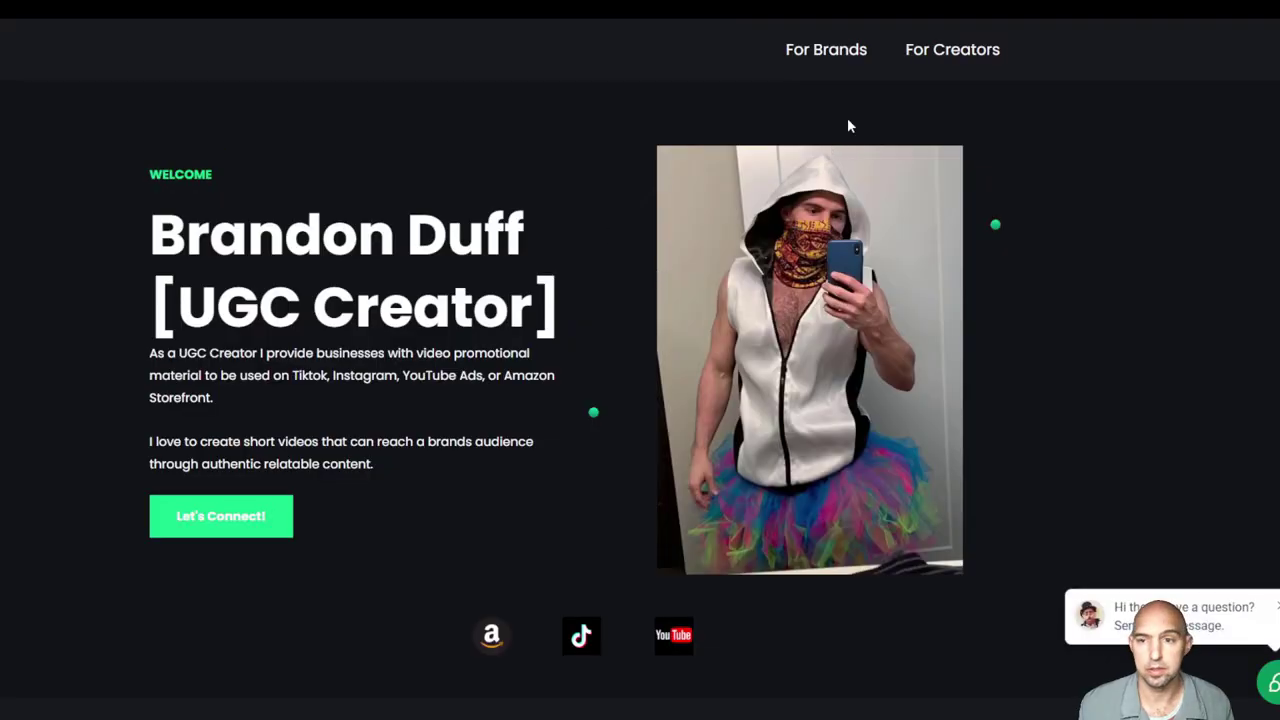
click(186, 519)
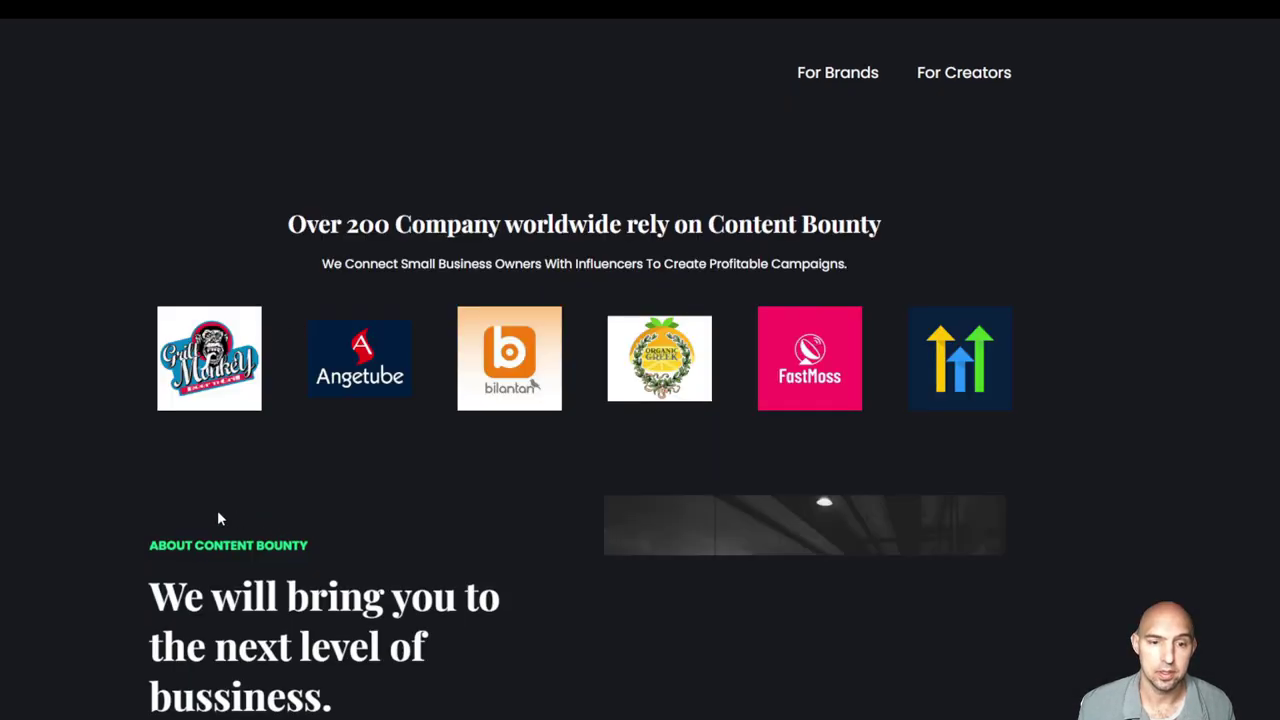
scroll(408, 482, down, 10)
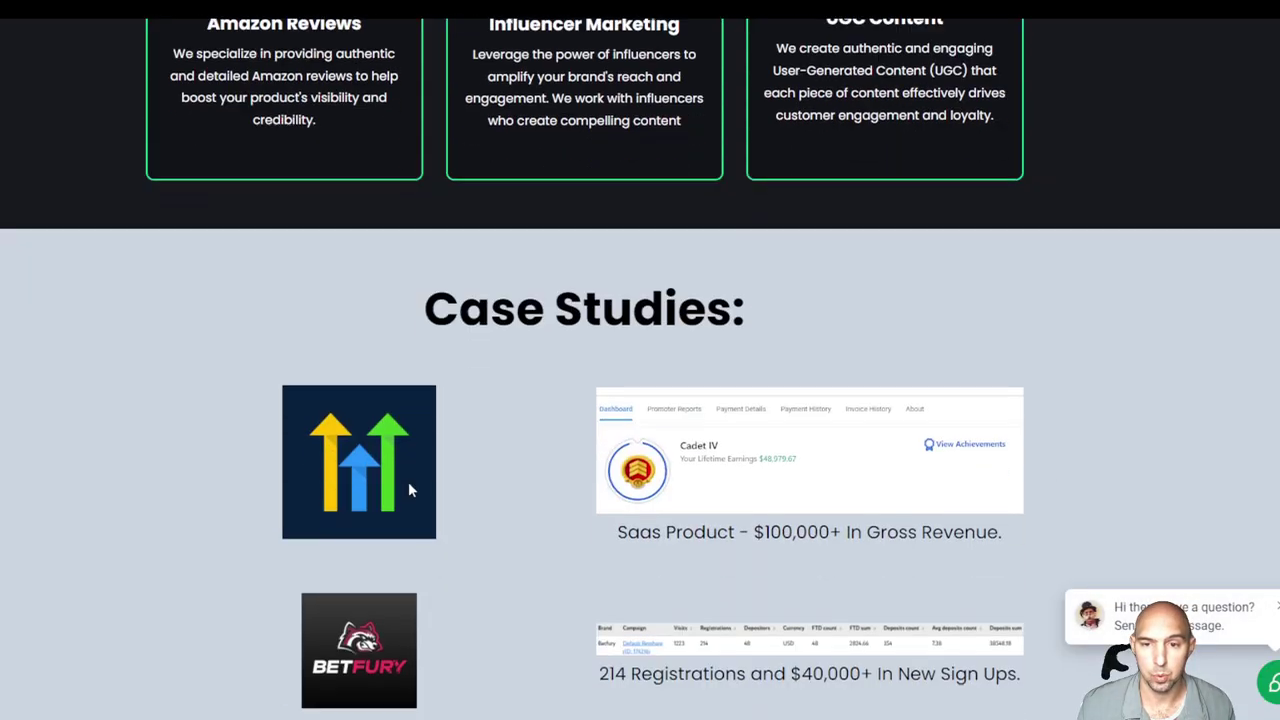
scroll(408, 490, up, 5)
click(640, 398)
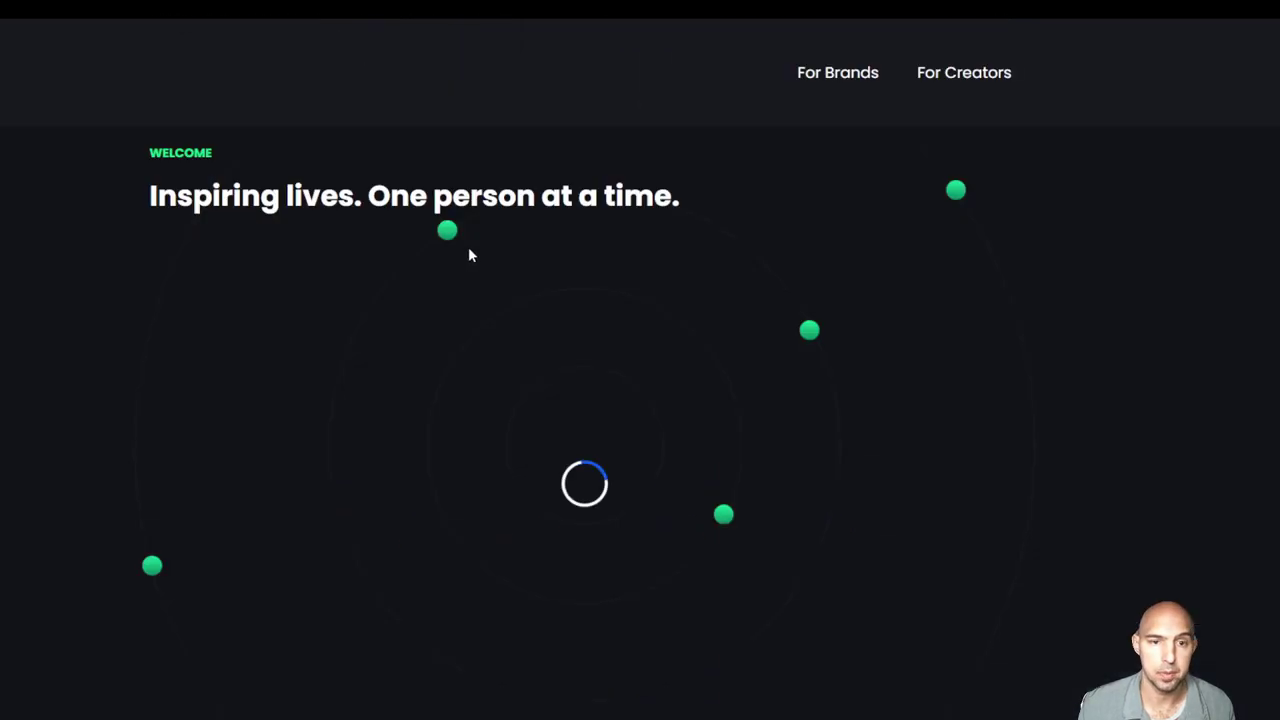
scroll(551, 306, down, 2)
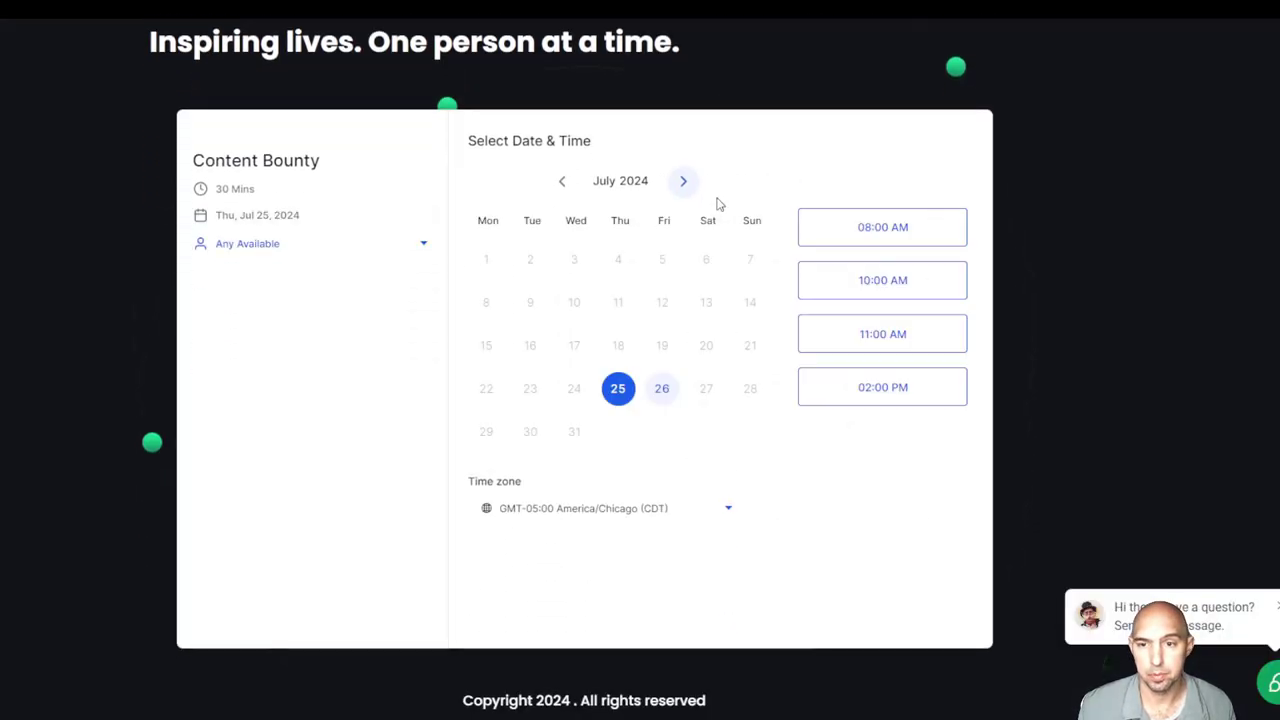
click(660, 388)
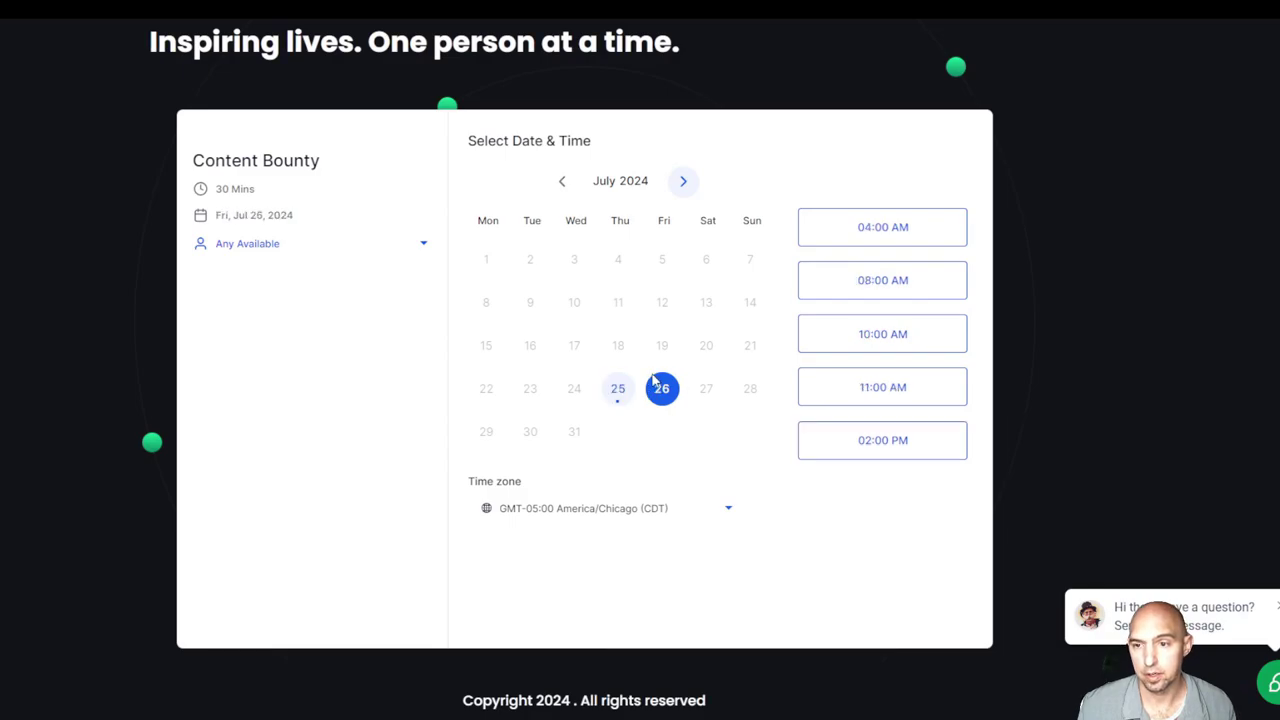
click(620, 392)
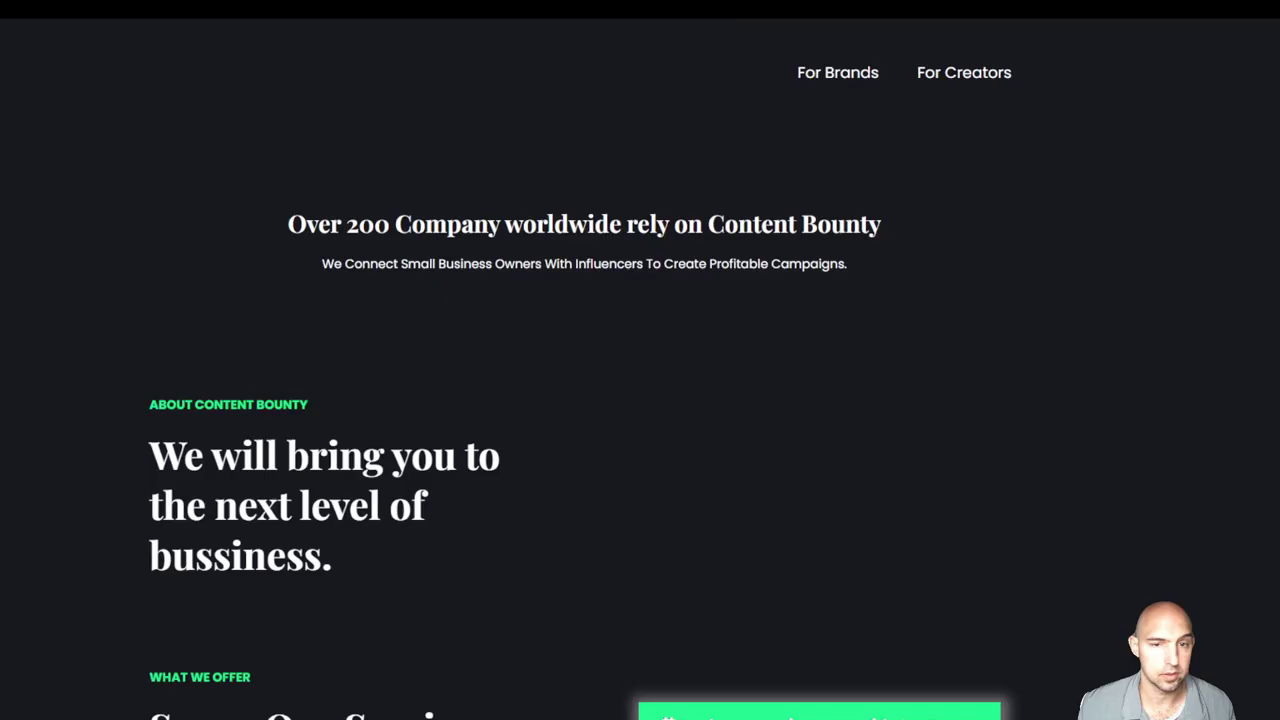
scroll(714, 494, down, 4)
scroll(509, 484, down, 2)
scroll(509, 492, down, 15)
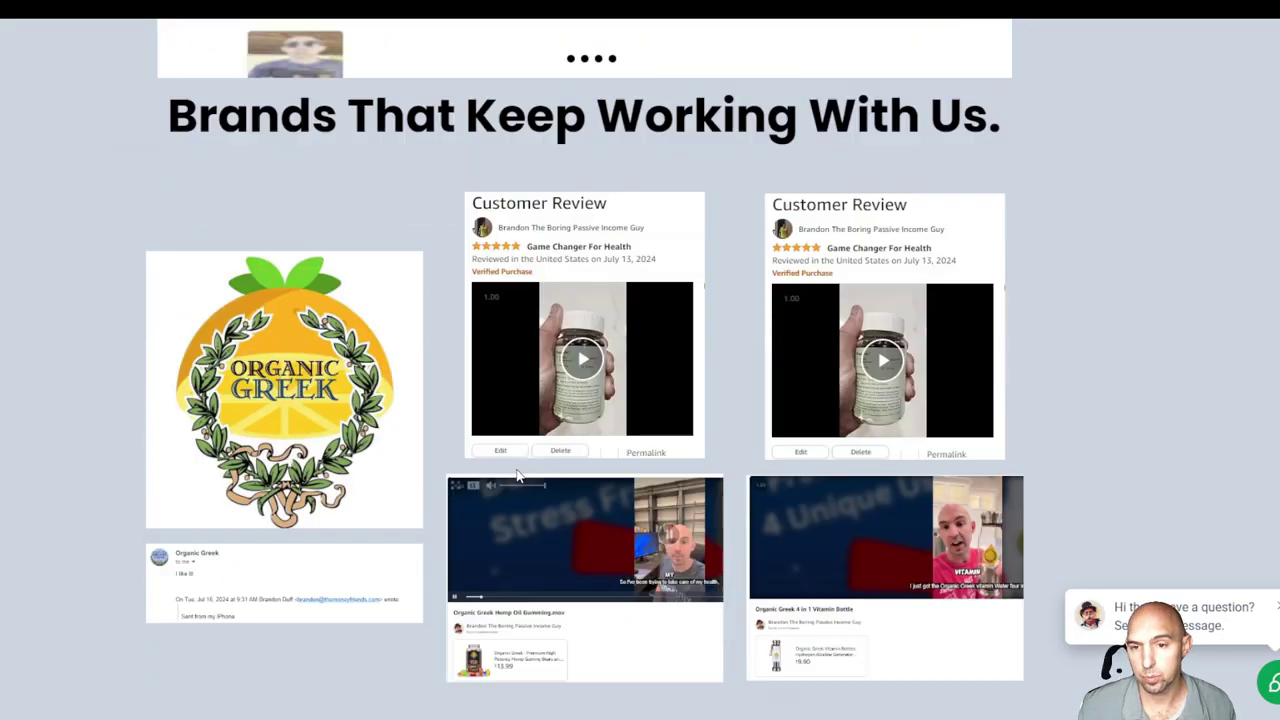
scroll(520, 470, down, 15)
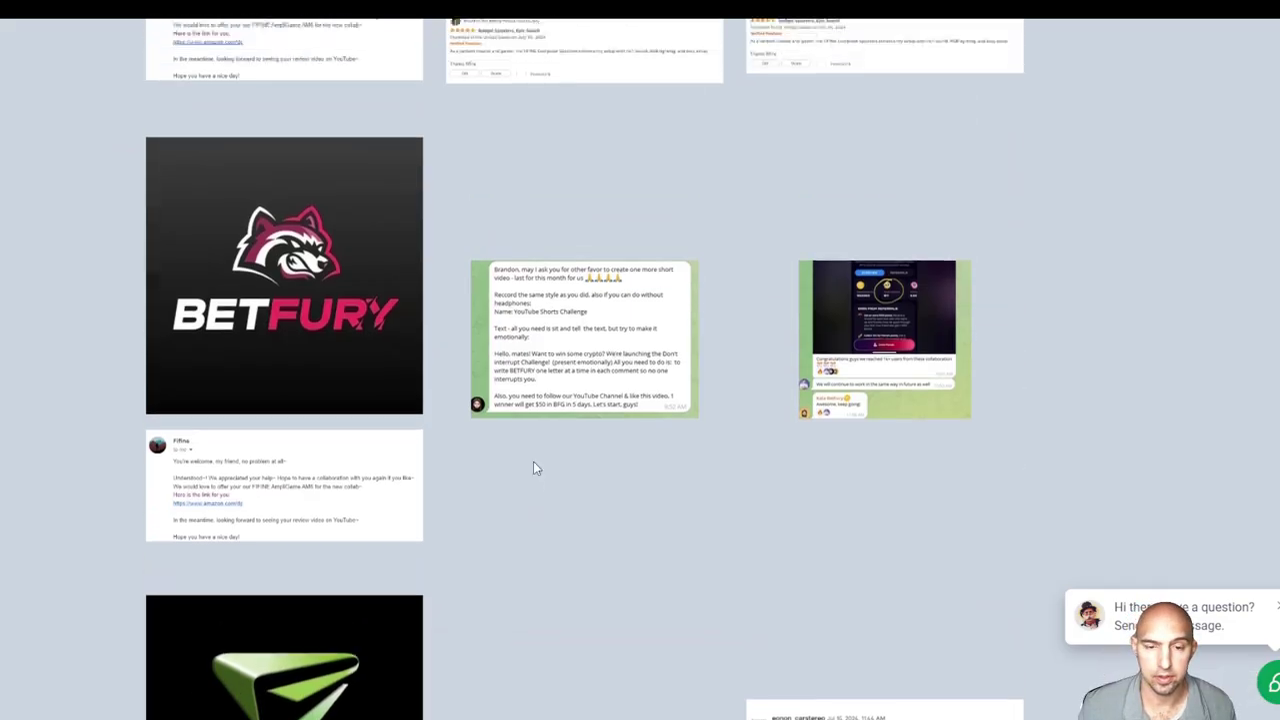
scroll(537, 470, up, 20)
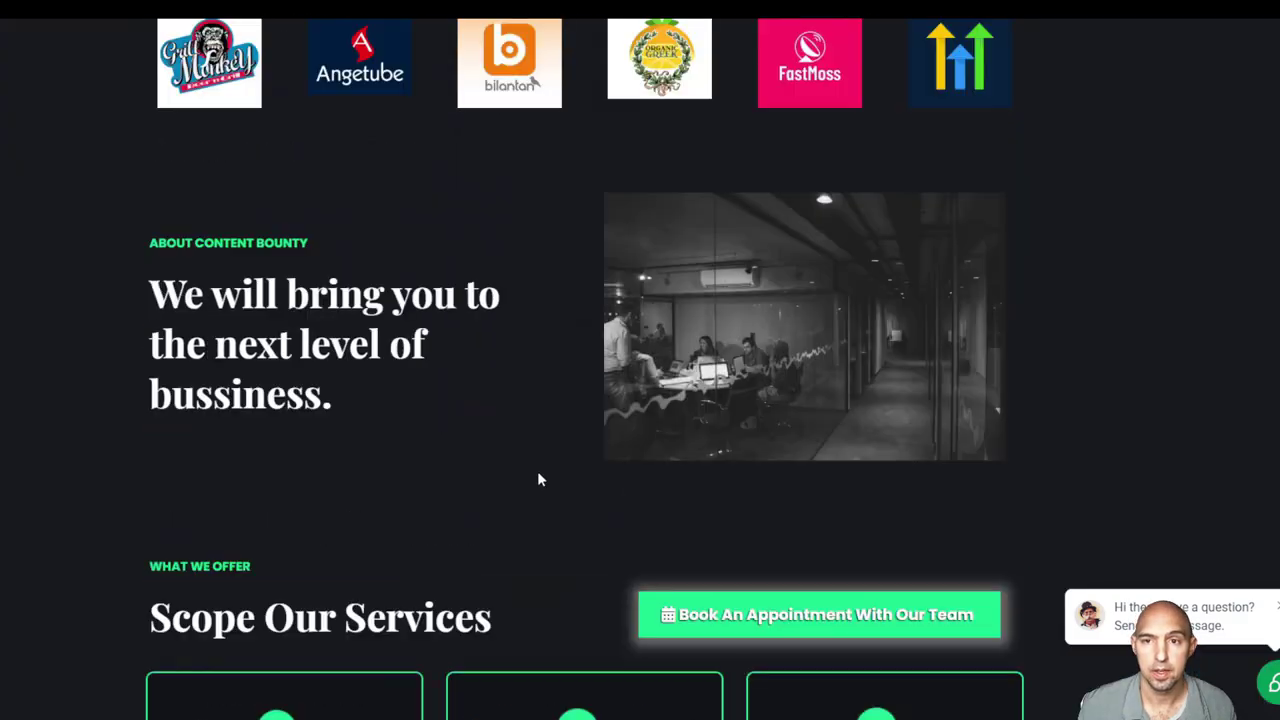
scroll(537, 479, up, 2)
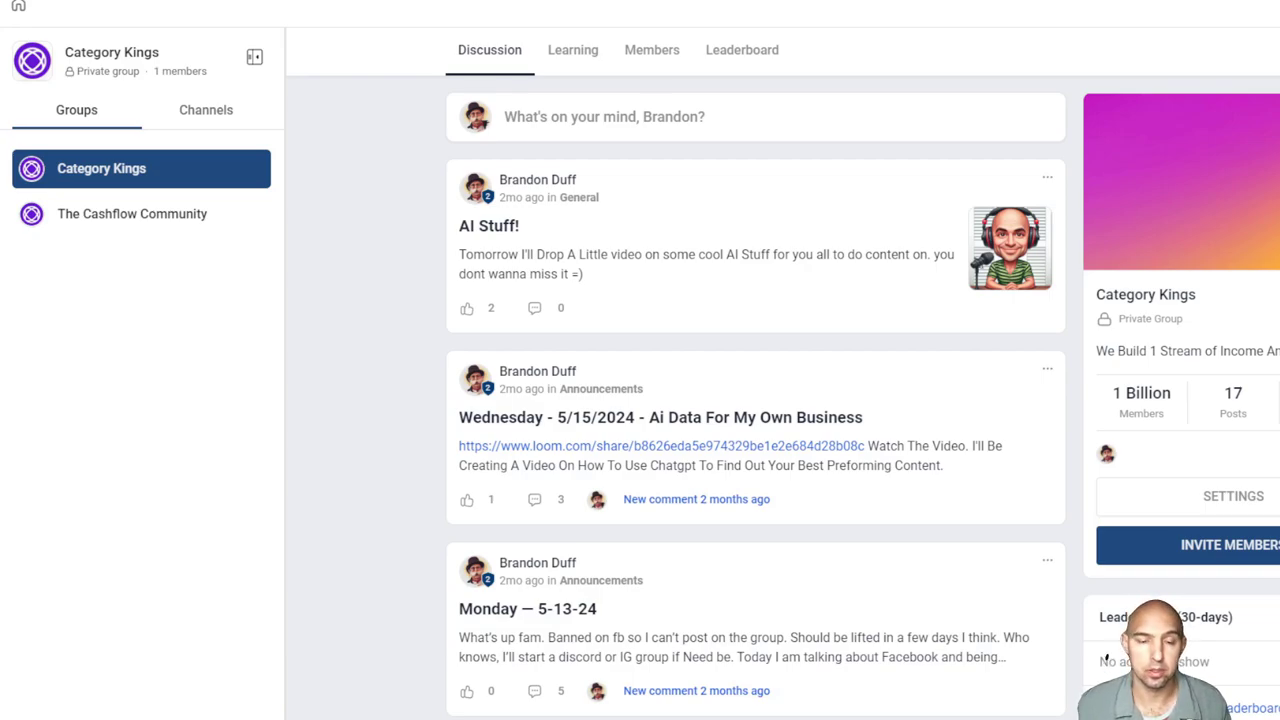
Open The Cashflow Community group and scroll through its Home channel posts
click(171, 206)
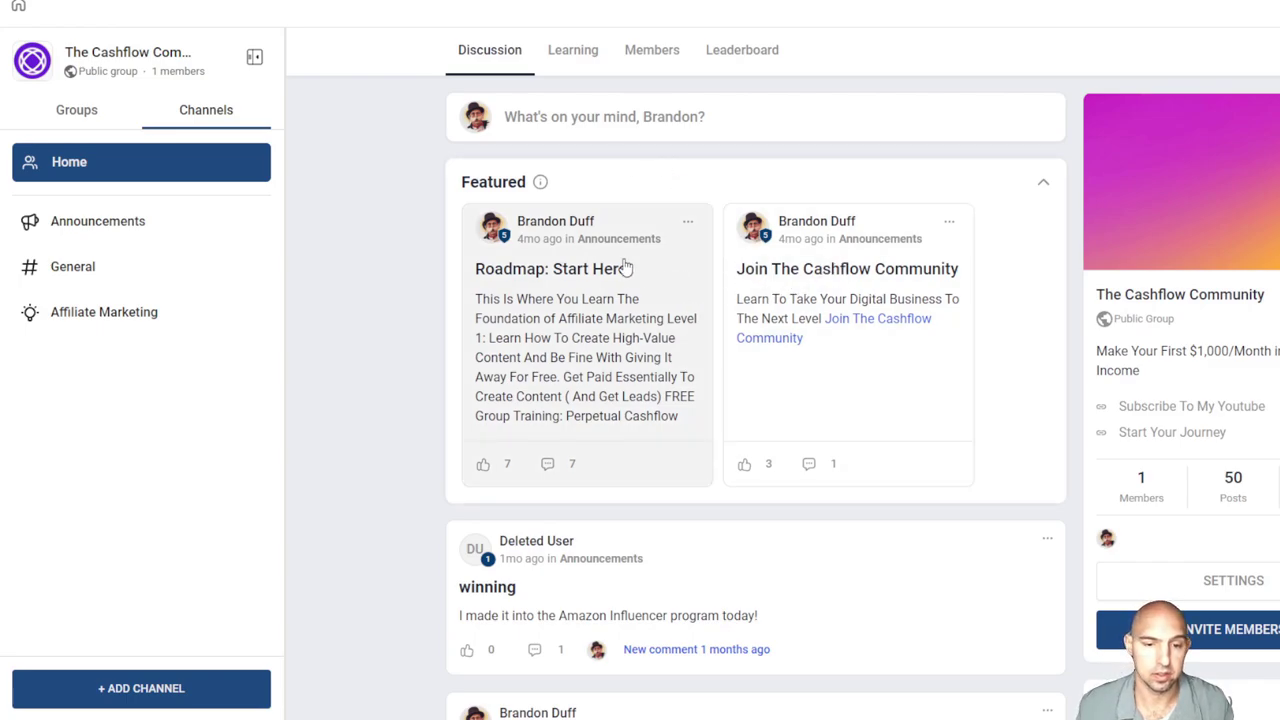
scroll(623, 266, down, 6)
scroll(623, 266, down, 3)
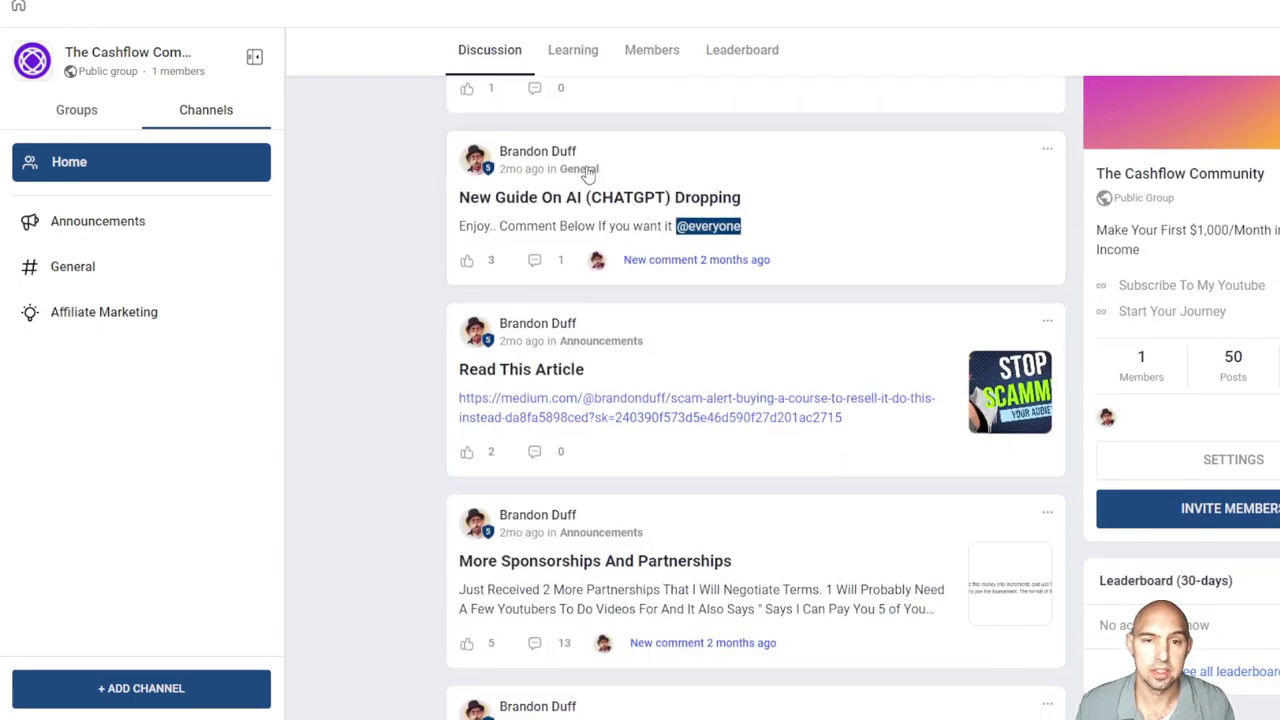
scroll(600, 300, down, 5)
scroll(545, 286, up, 11)
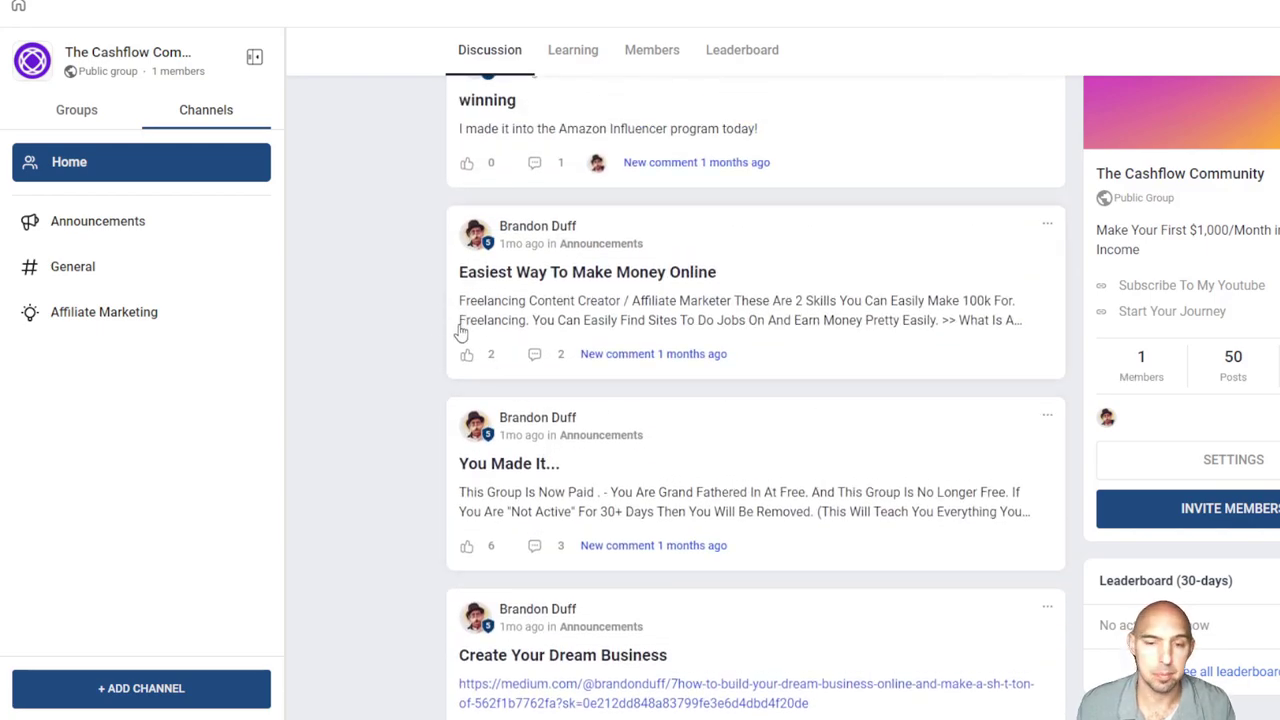
Open the Affiliate Marketing channel, then browse the group's Learning course cards
click(145, 318)
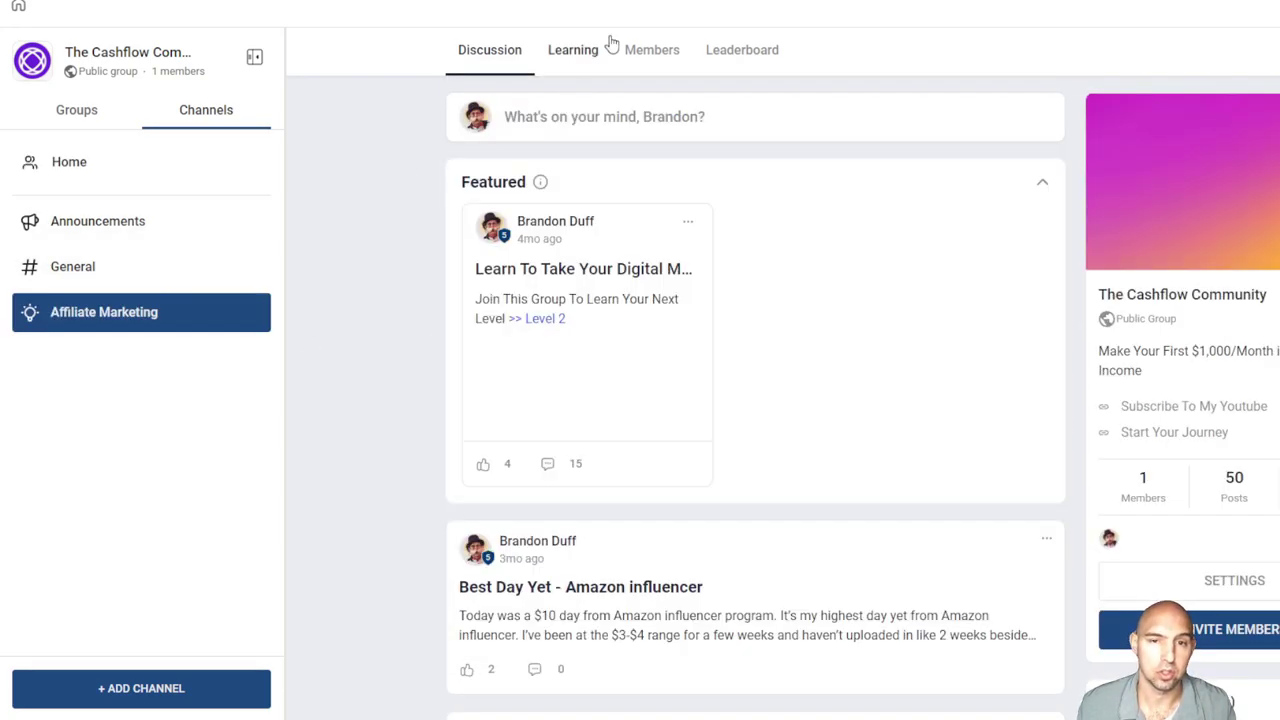
click(608, 48)
scroll(868, 240, down, 3)
scroll(868, 237, up, 3)
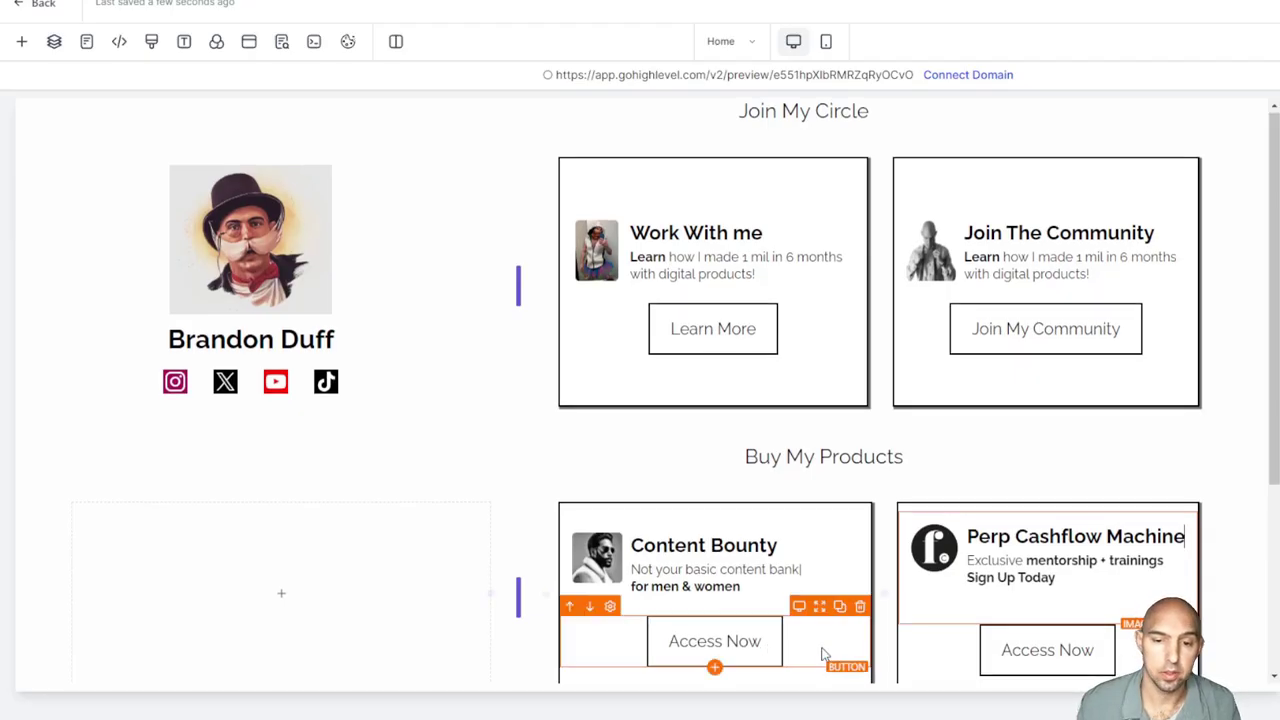
scroll(822, 653, down, 2)
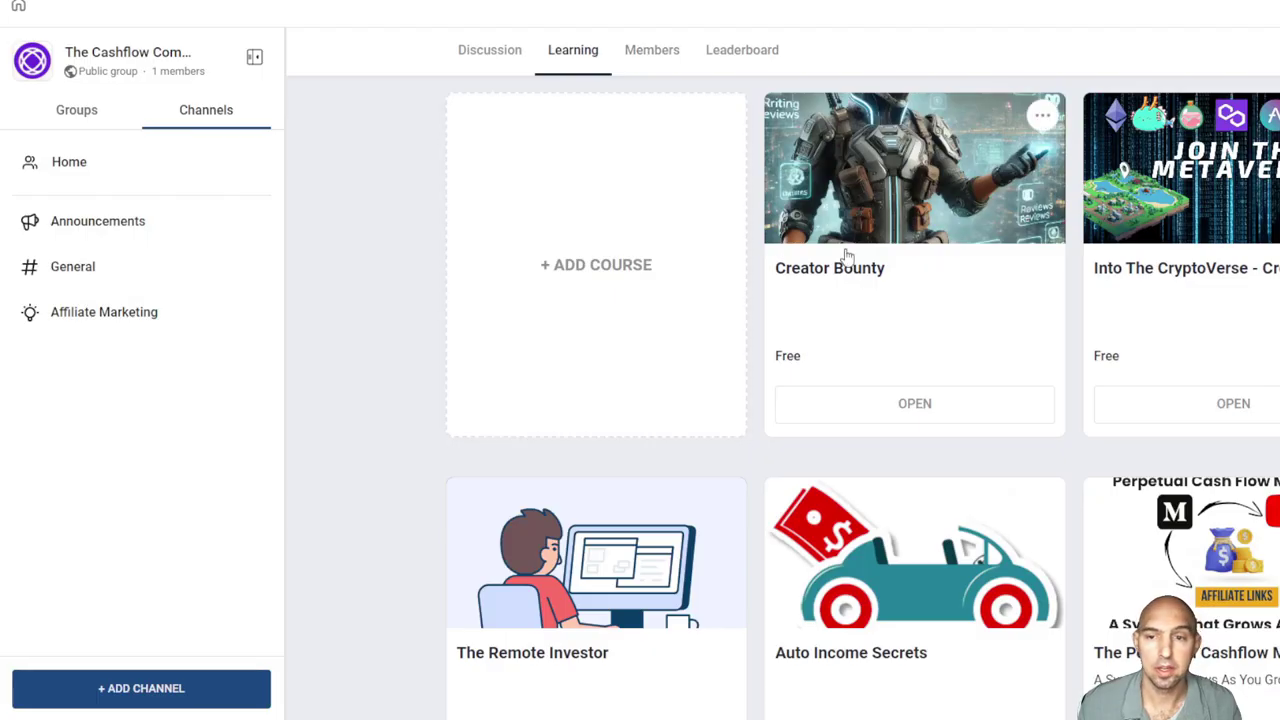
scroll(1032, 300, down, 3)
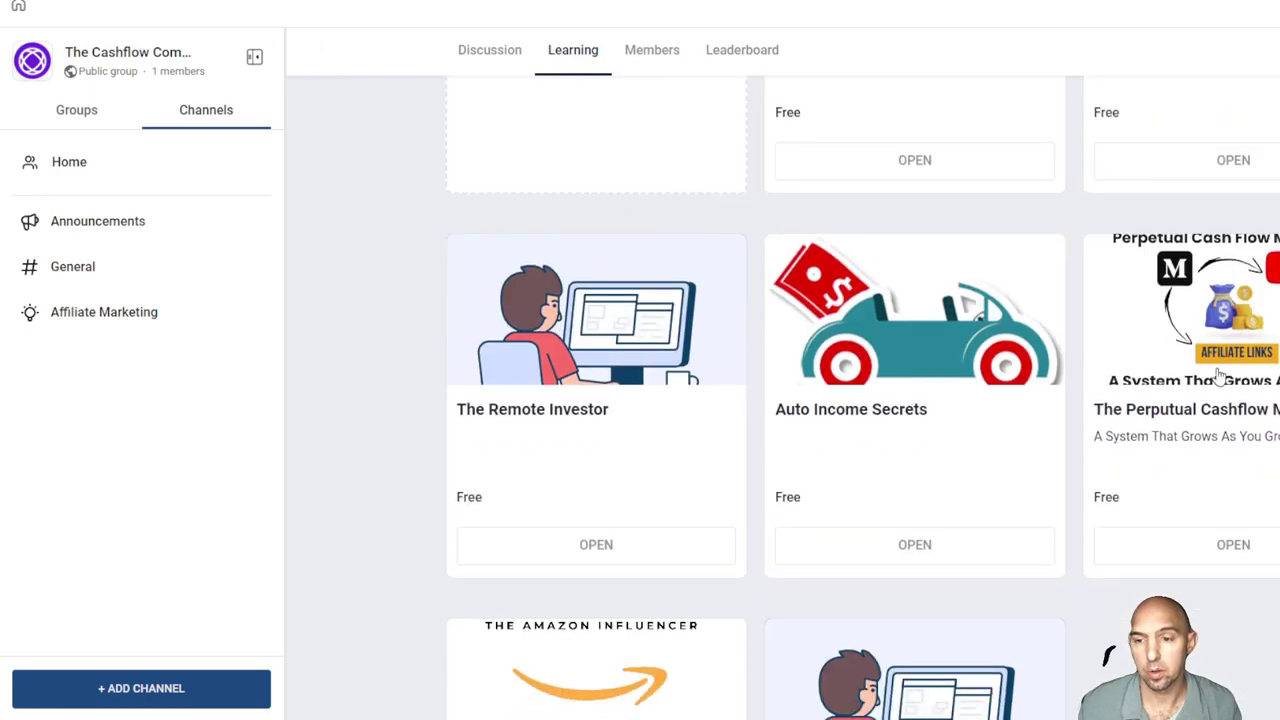
scroll(1272, 385, up, 3)
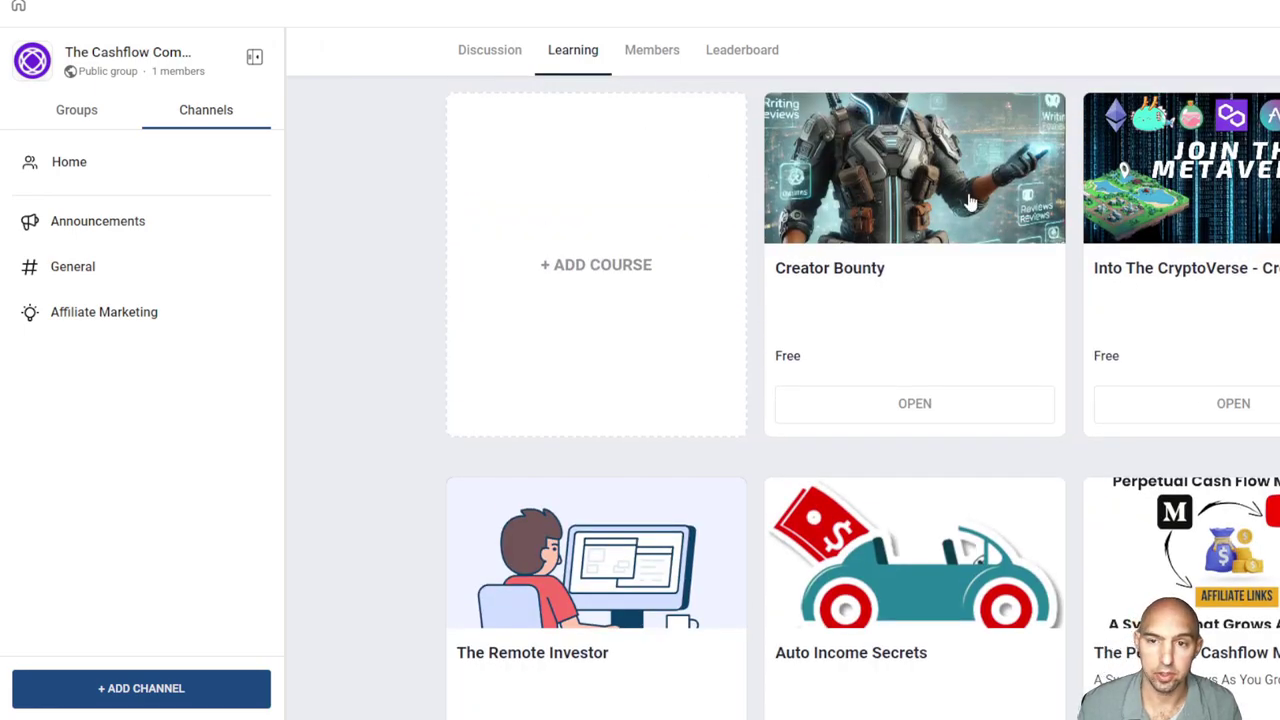
scroll(1216, 503, down, 3)
click(1234, 543)
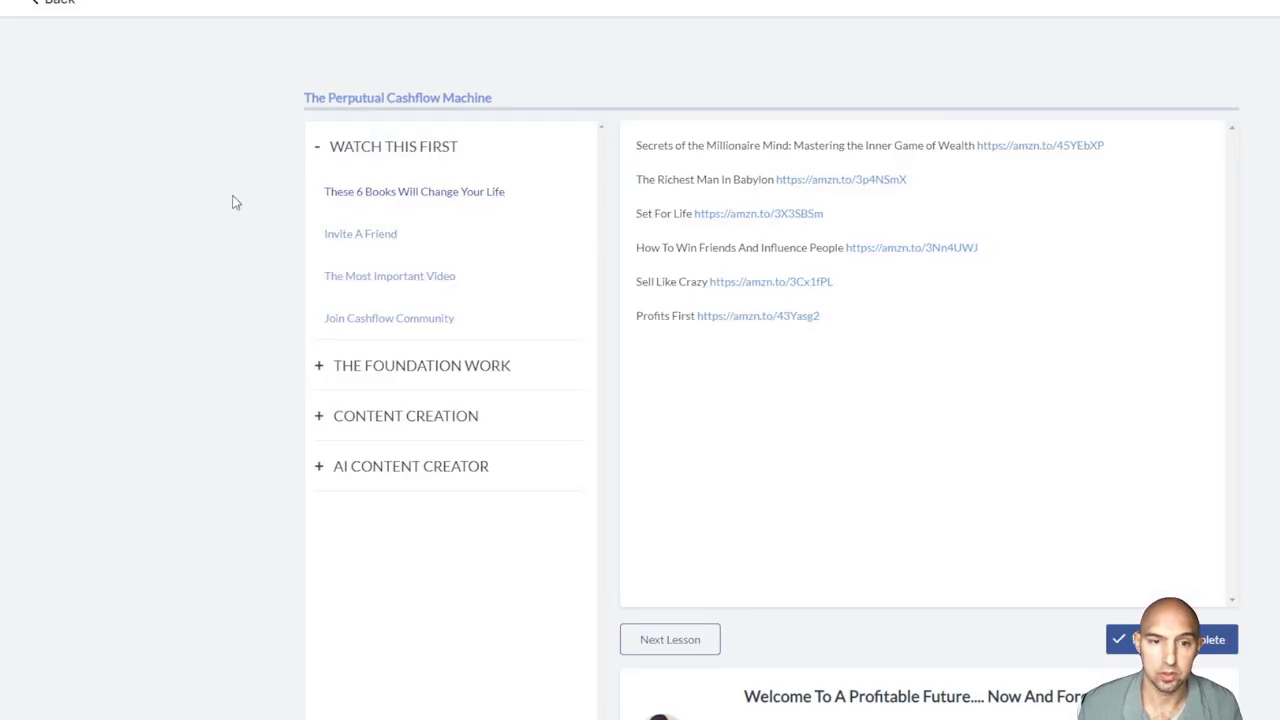
click(357, 366)
scroll(420, 370, down, 3)
click(337, 670)
scroll(390, 450, down, 4)
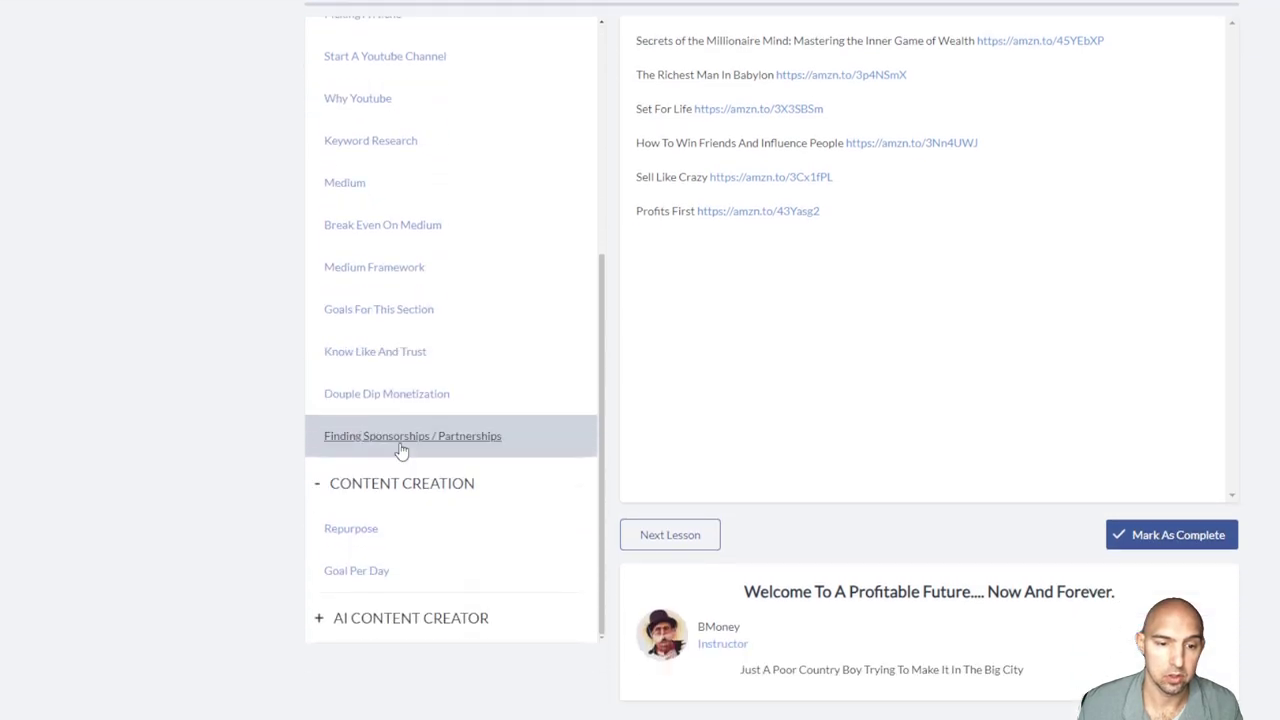
key(F5)
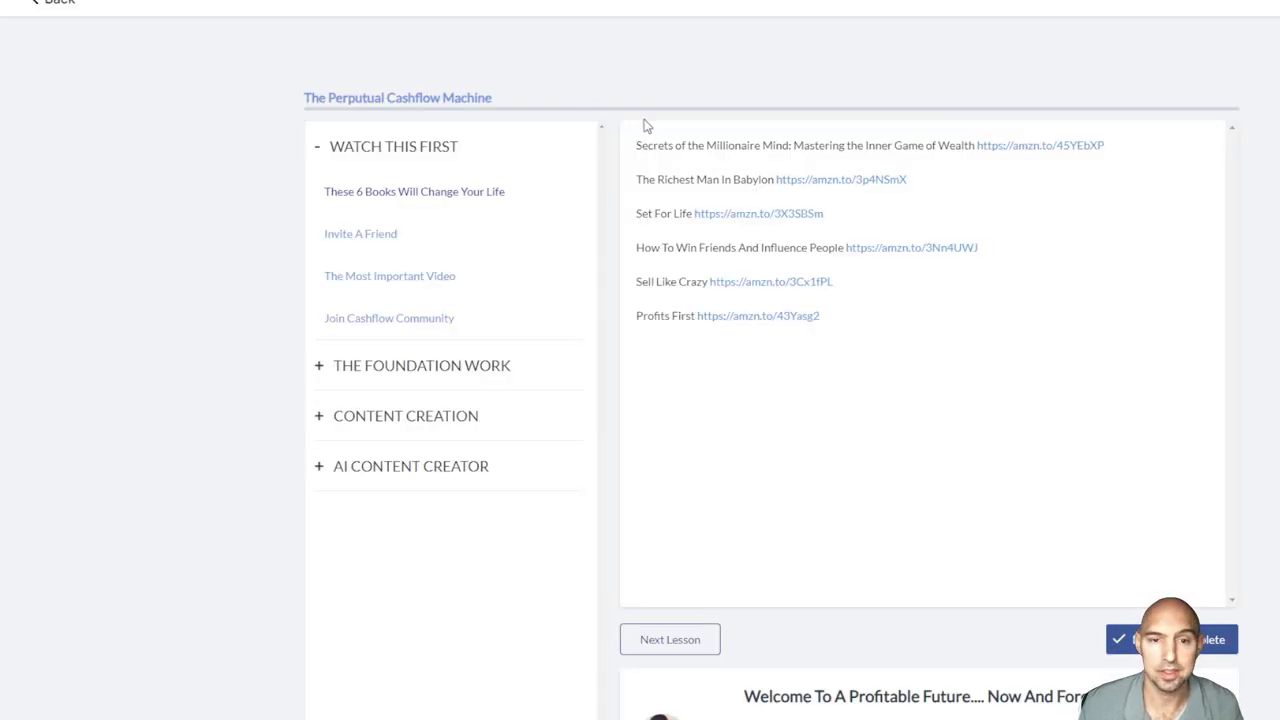
key(alt+Left)
click(935, 200)
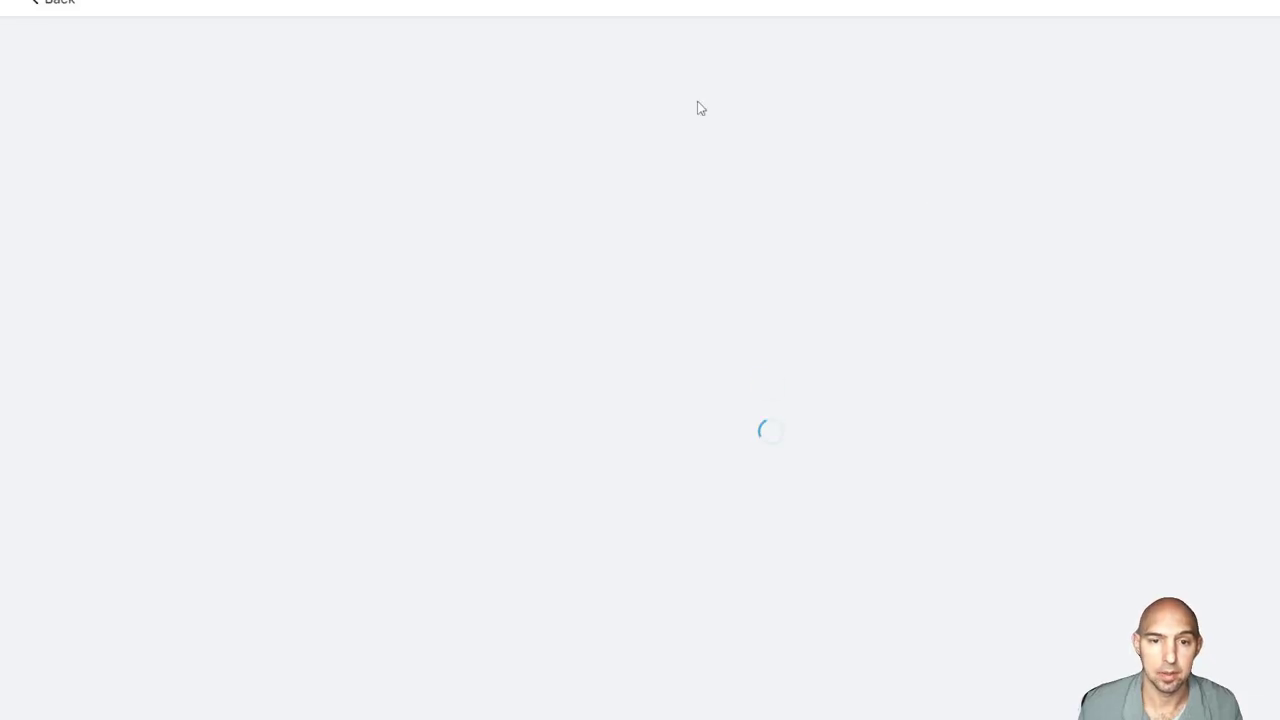
scroll(586, 171, down, 1)
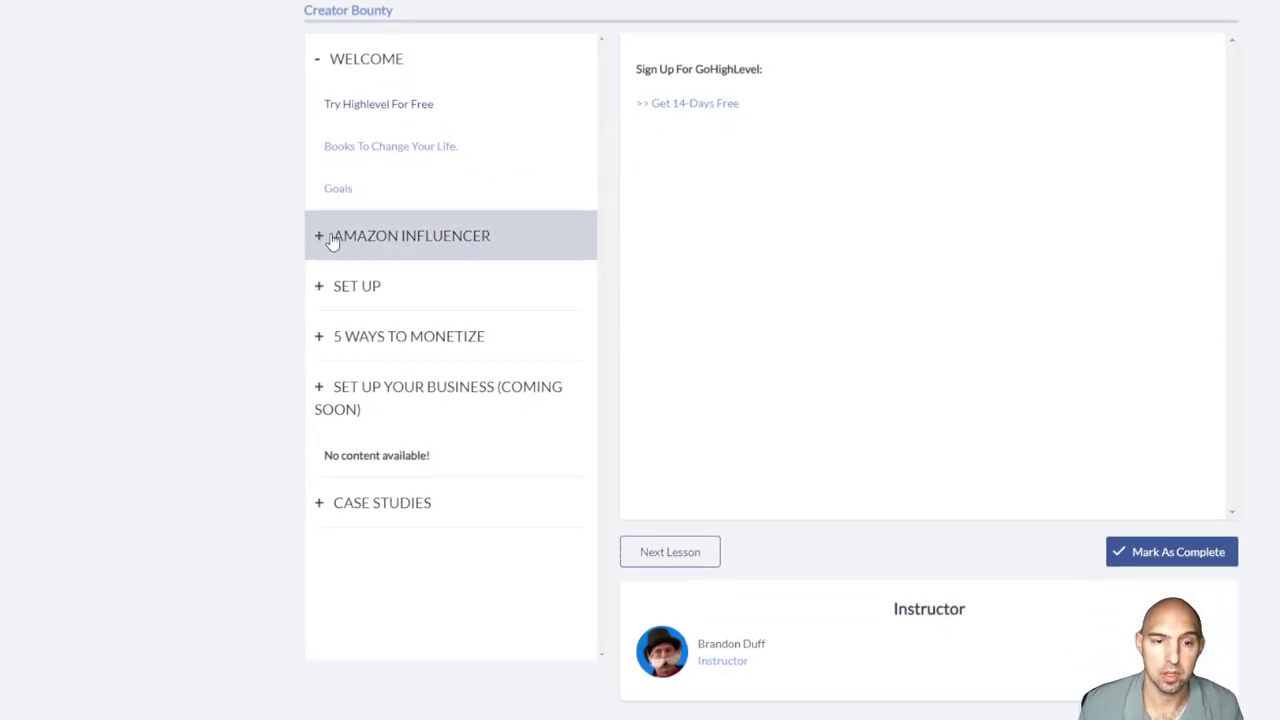
click(313, 290)
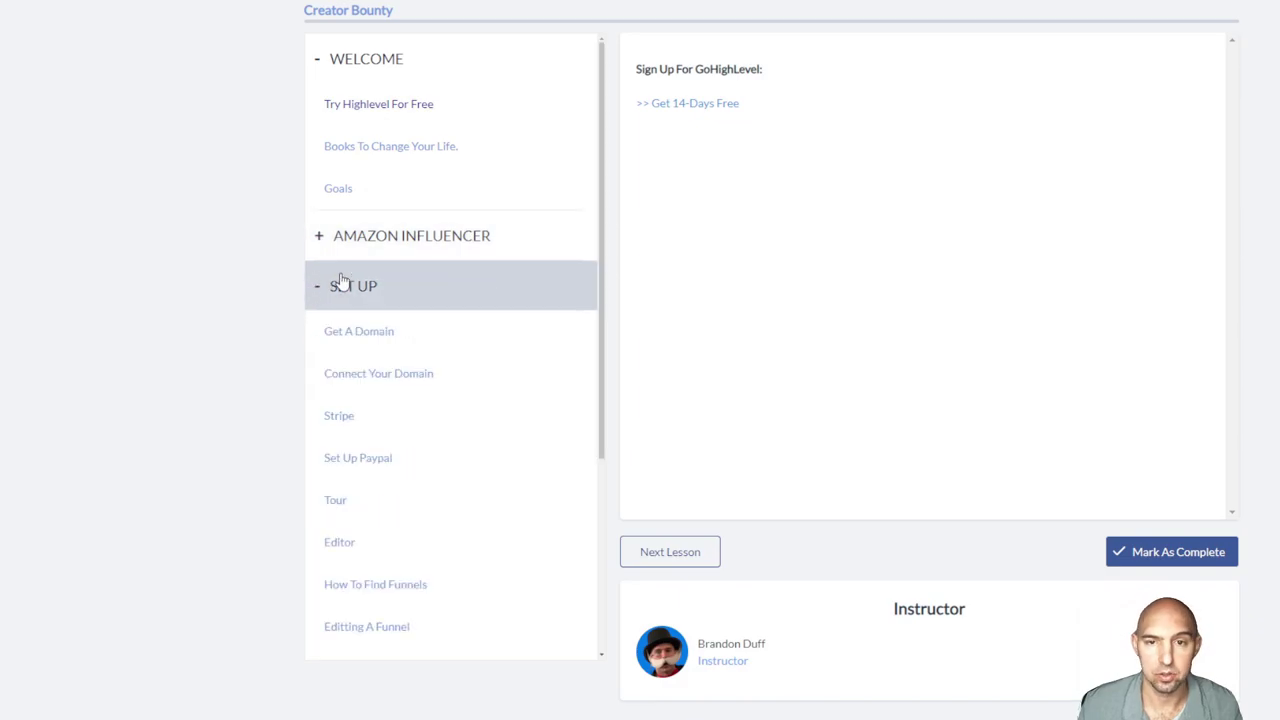
scroll(340, 297, down, 3)
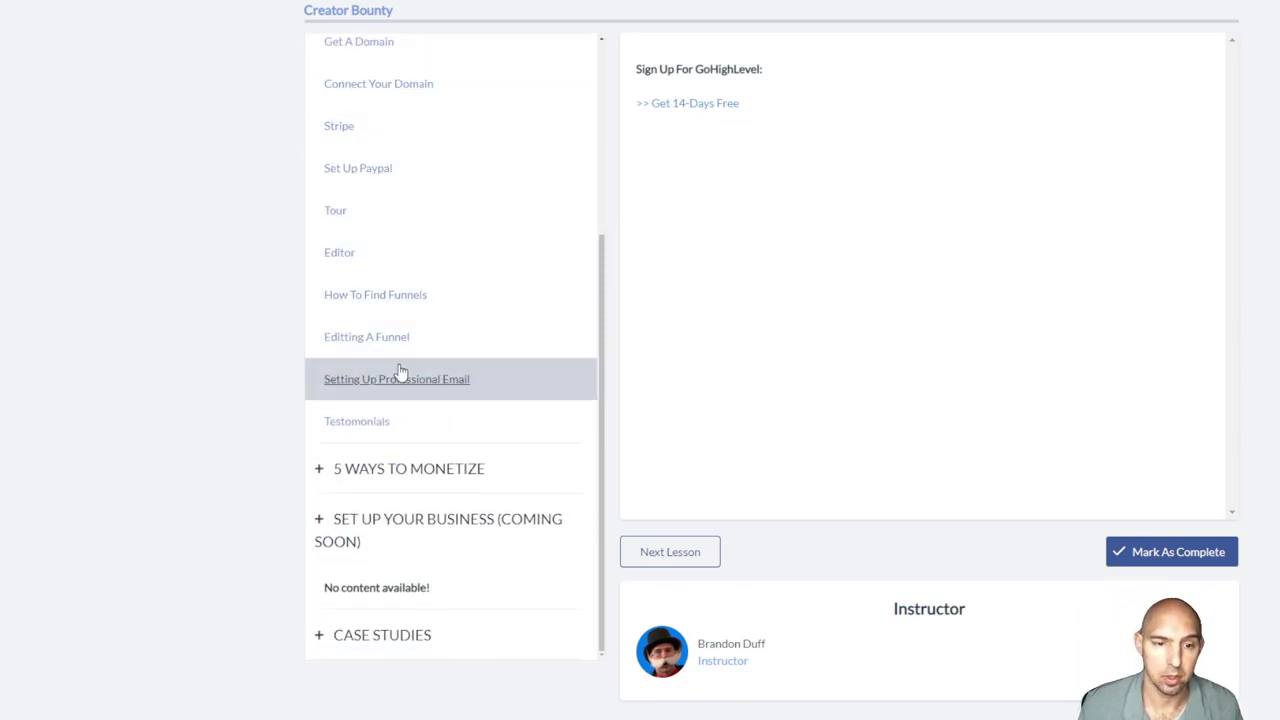
click(337, 467)
scroll(404, 342, down, 3)
scroll(404, 342, up, 3)
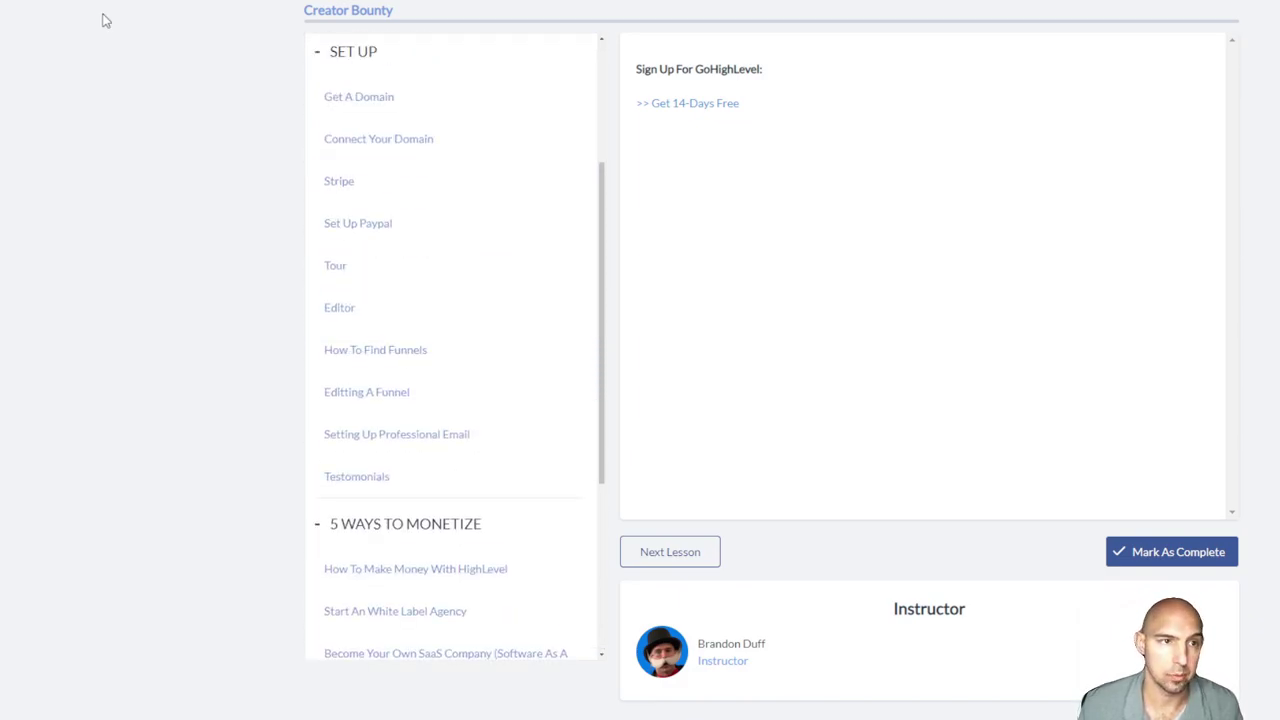
key(F5)
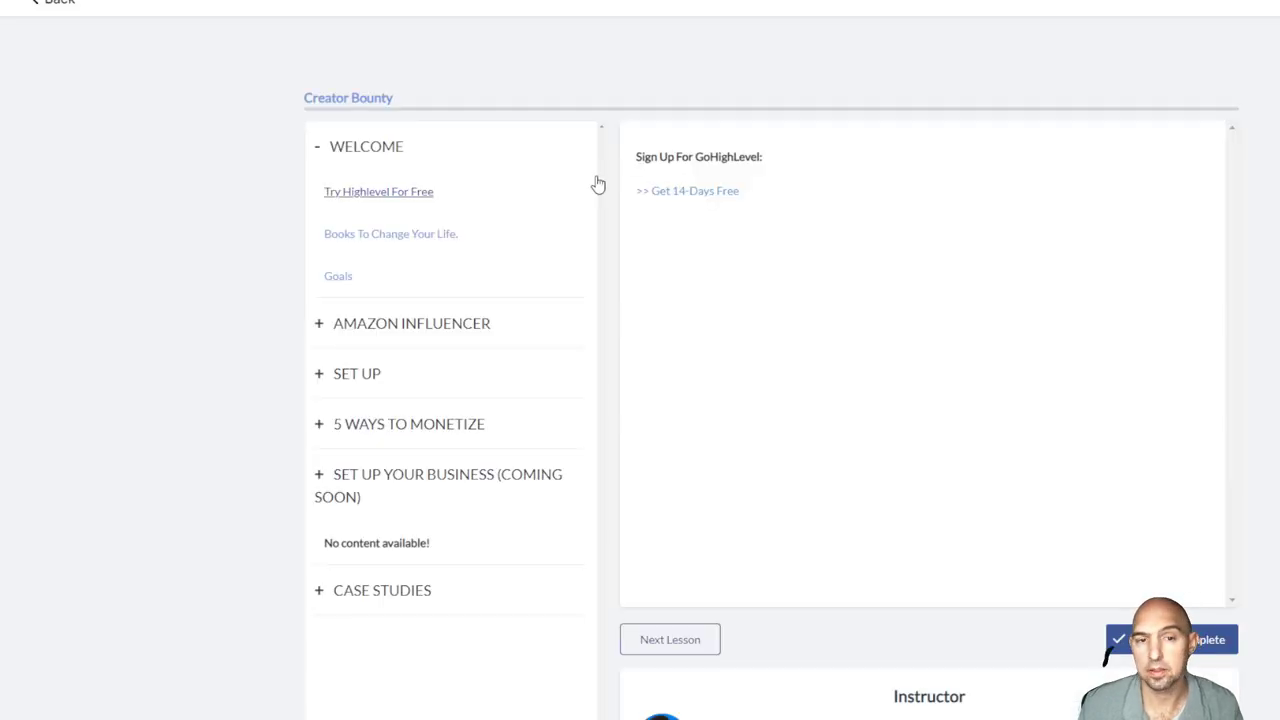
key(alt+Left)
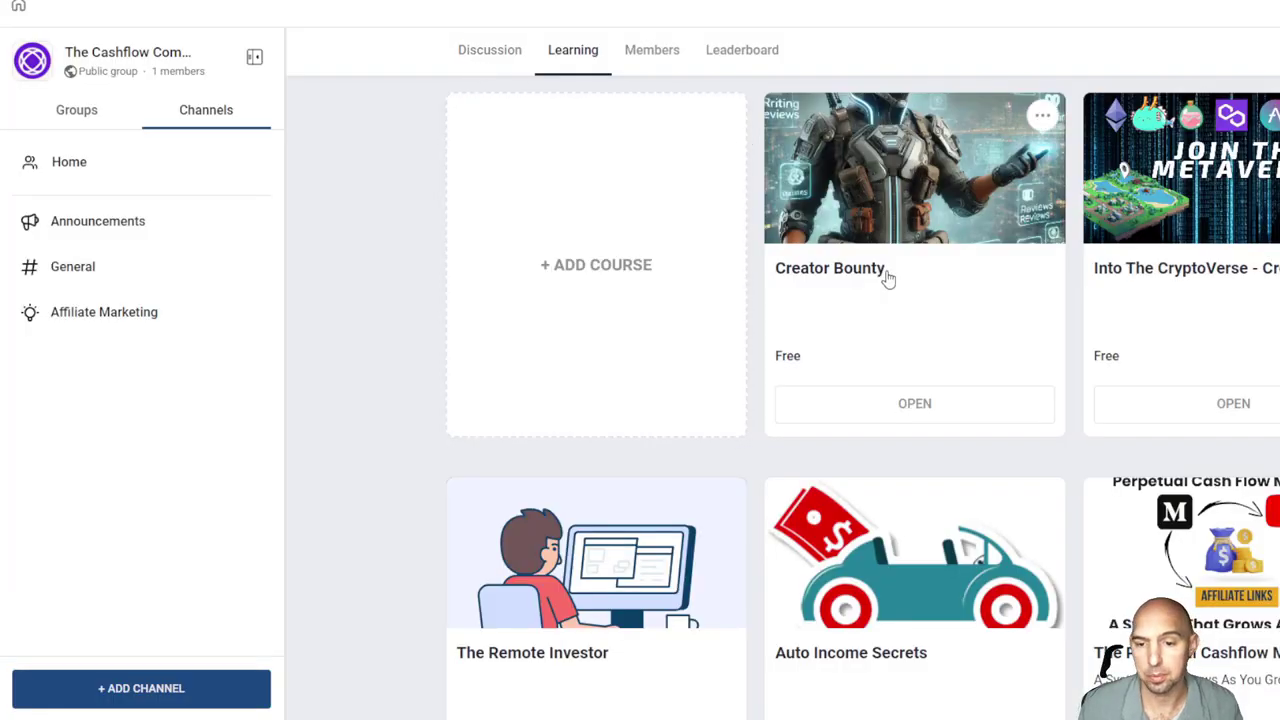
scroll(880, 300, down, 2)
Scroll back up the Stan Store page
scroll(870, 332, up, 2)
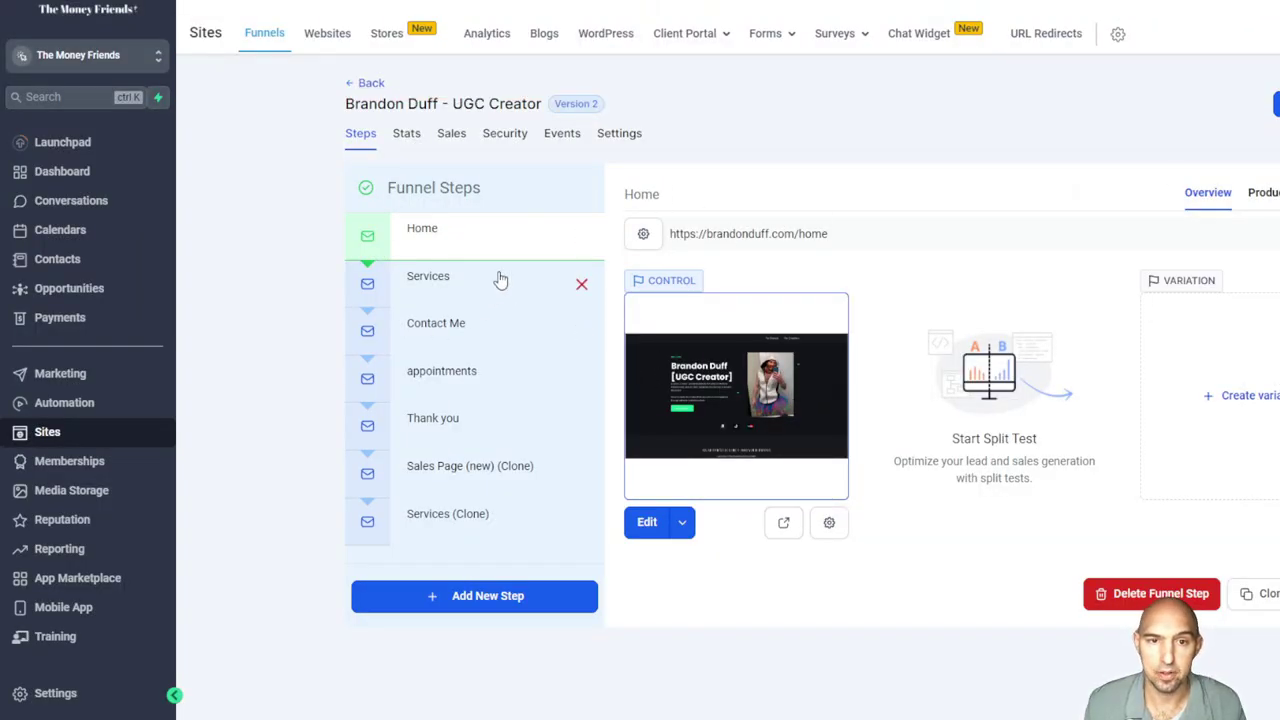
View the funnel's Services step, then go to the Marketing Social Planner
click(430, 290)
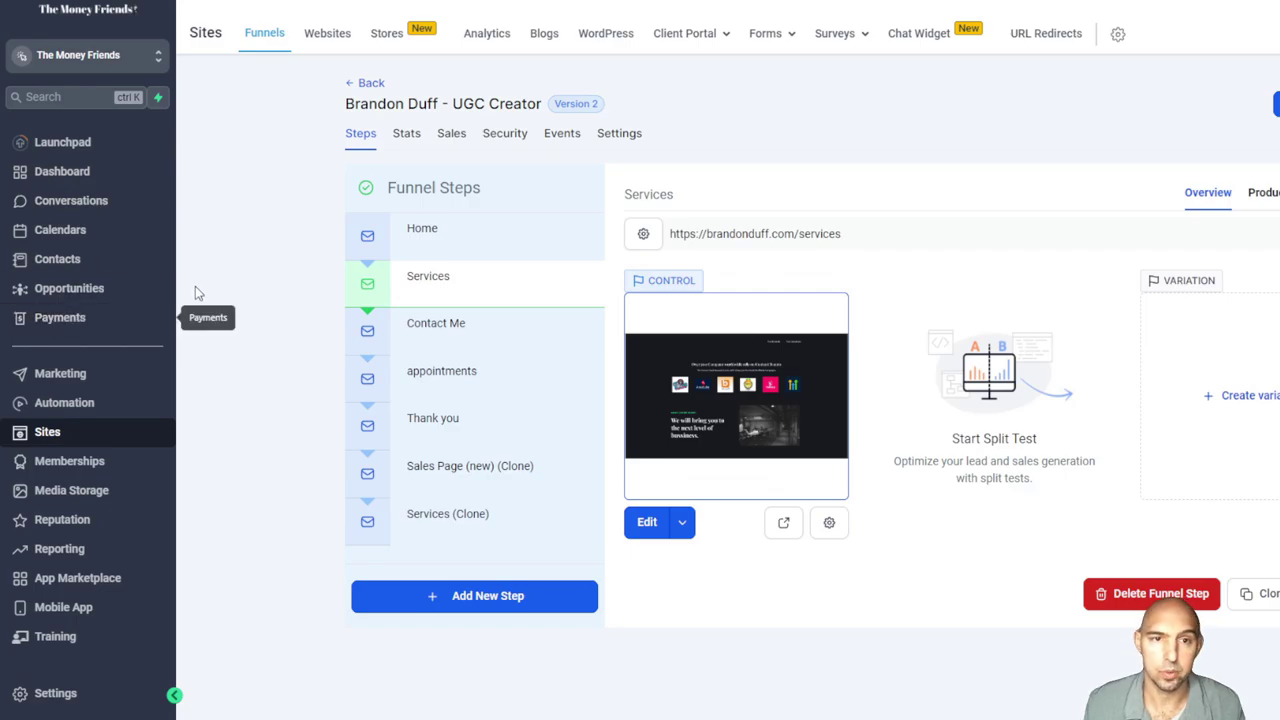
click(32, 375)
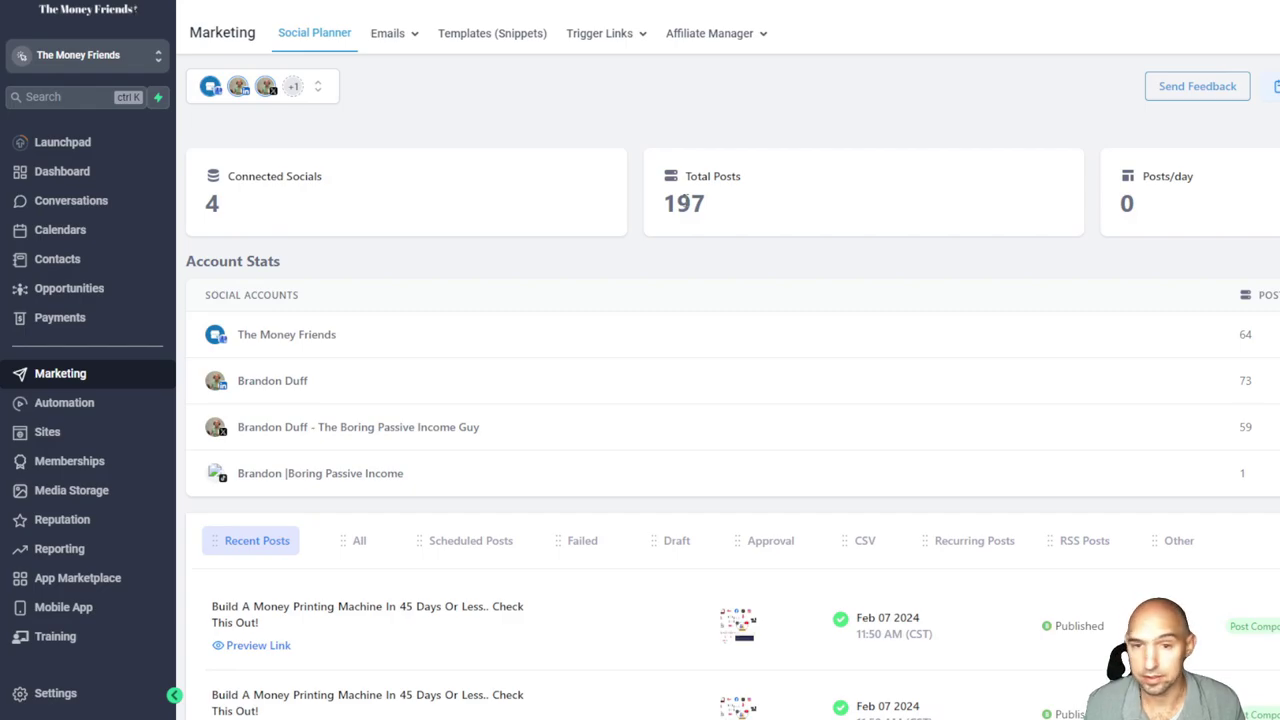
Go through Automation and Sites to Memberships, then open the Communities domain setup settings
click(106, 406)
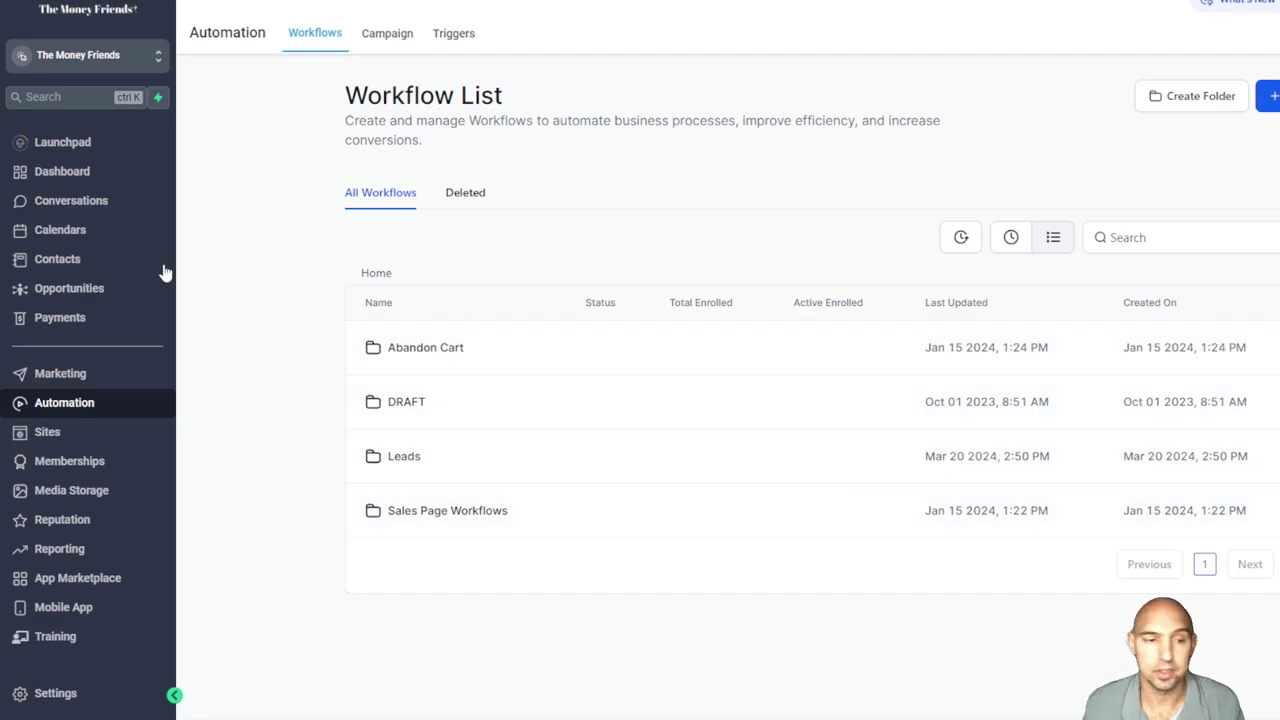
click(75, 434)
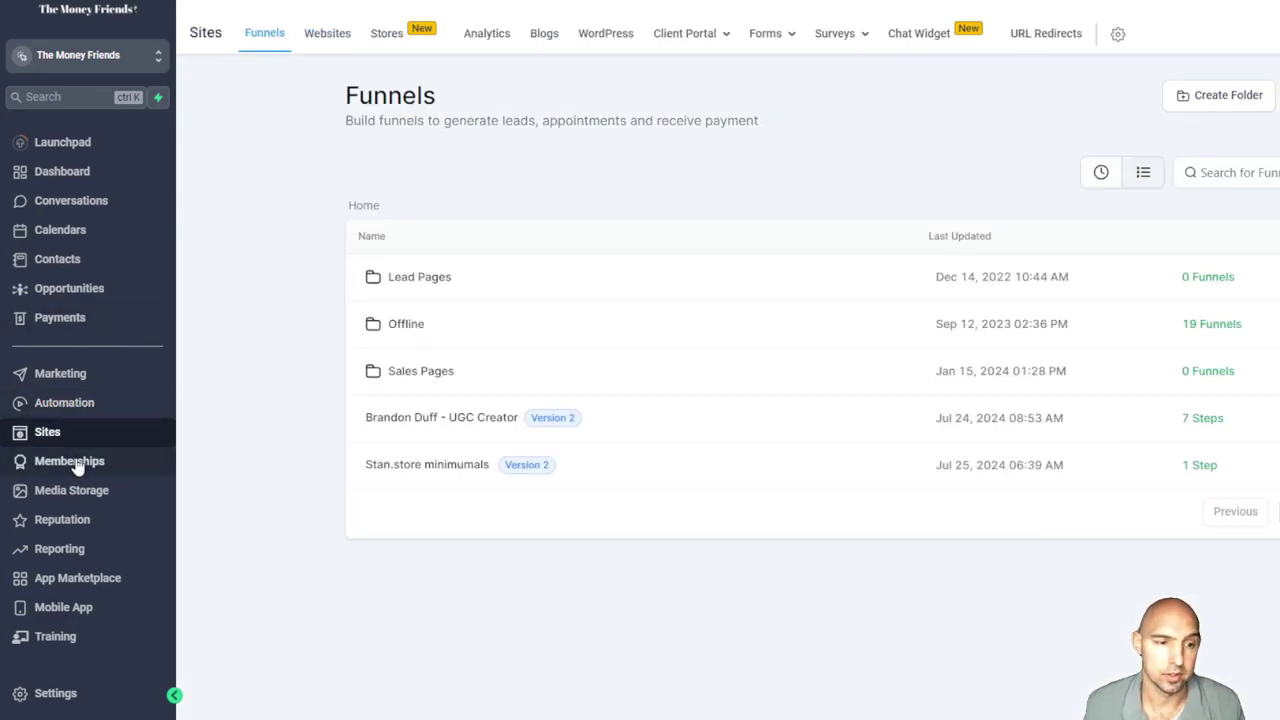
click(130, 455)
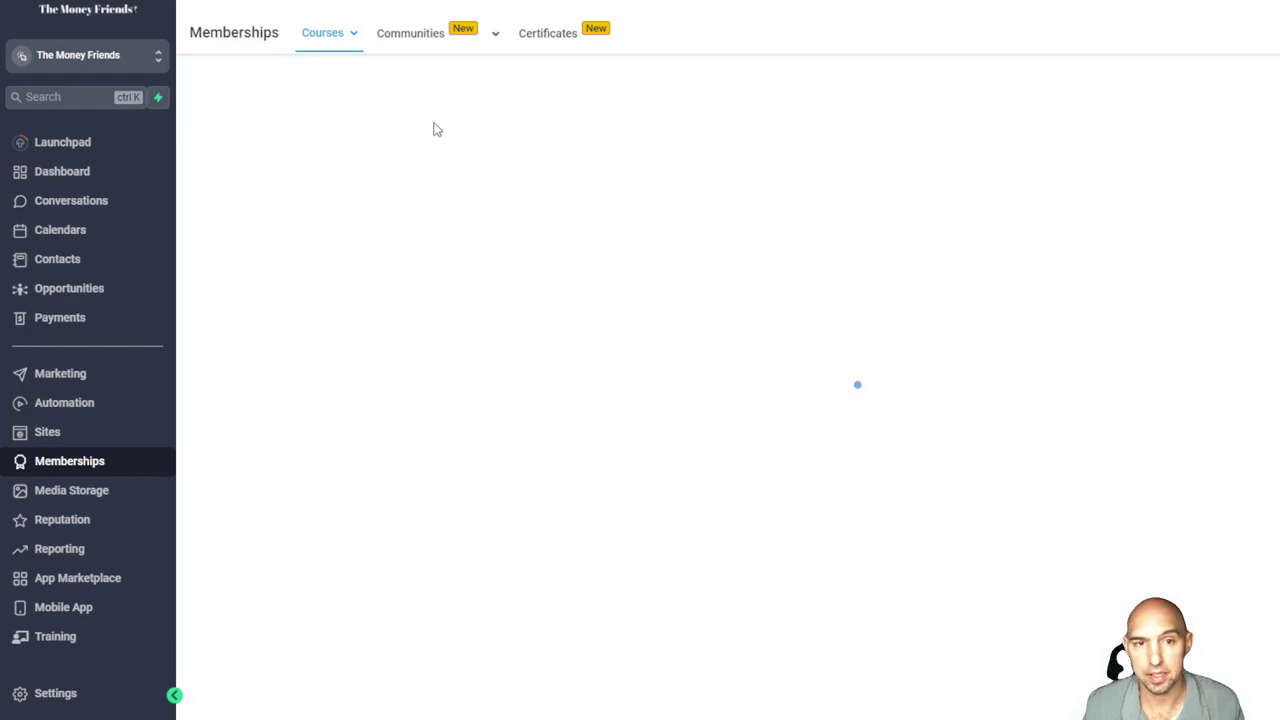
click(465, 97)
mouse_move(354, 43)
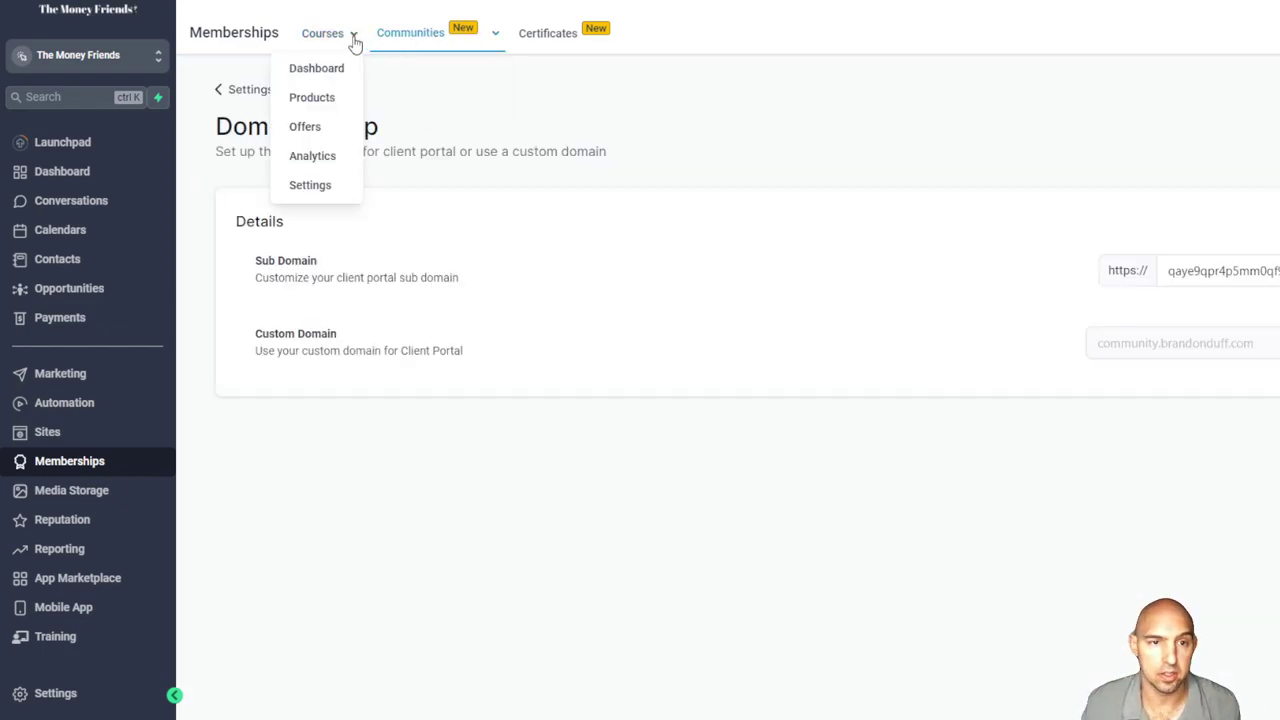